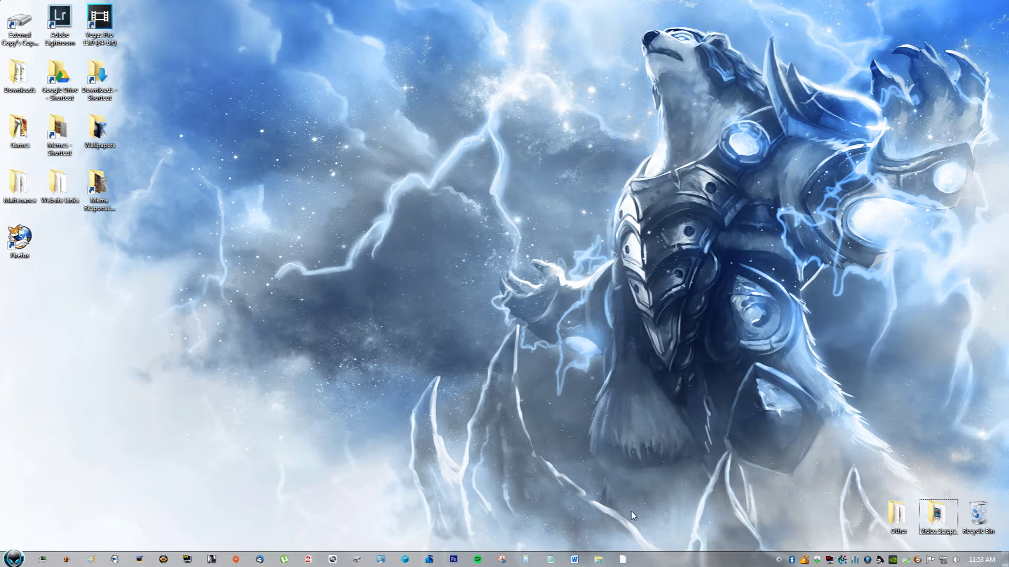
- Launch Firefox from the taskbar so the Google homepage loads
click(631, 559)
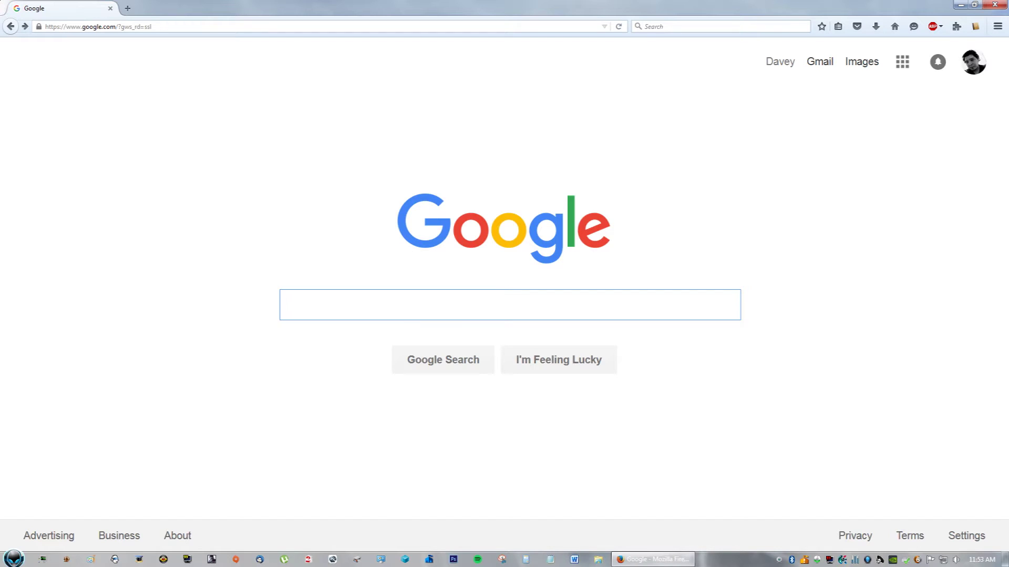
text(libre office)
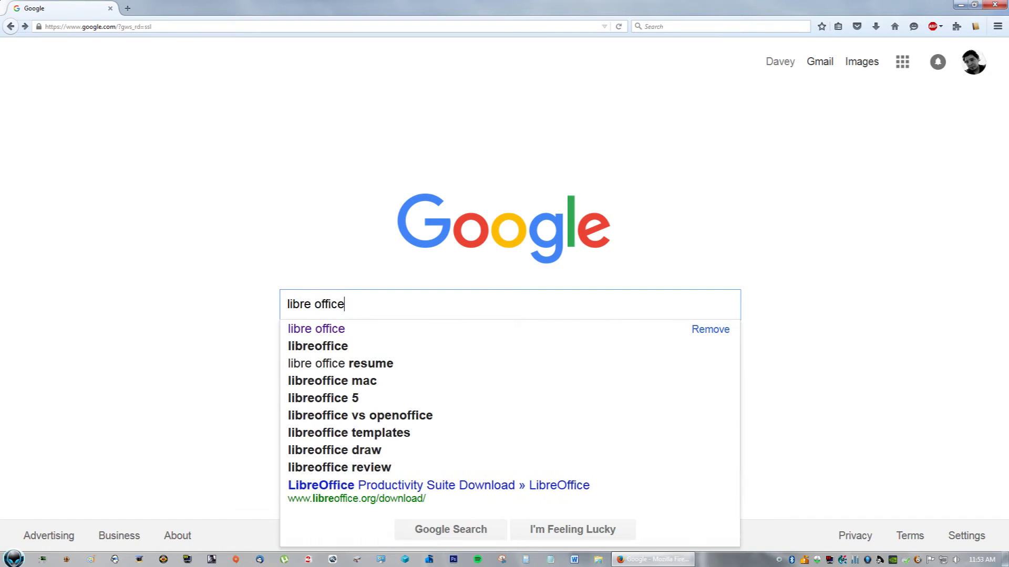
- Search 'libre office', open the official site, and start the LibreOffice Fresh 5.0.2 download
key(Return)
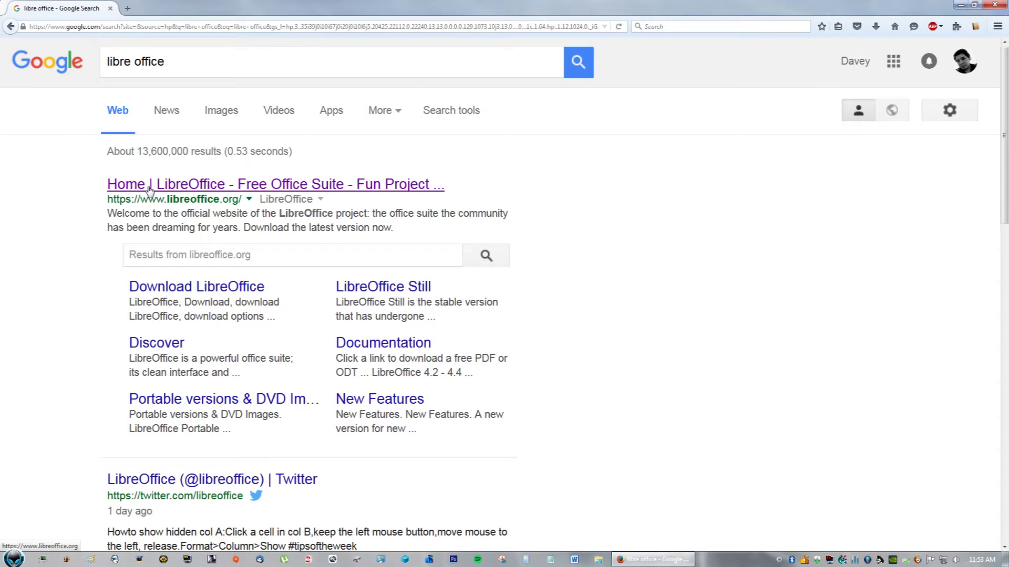
click(148, 186)
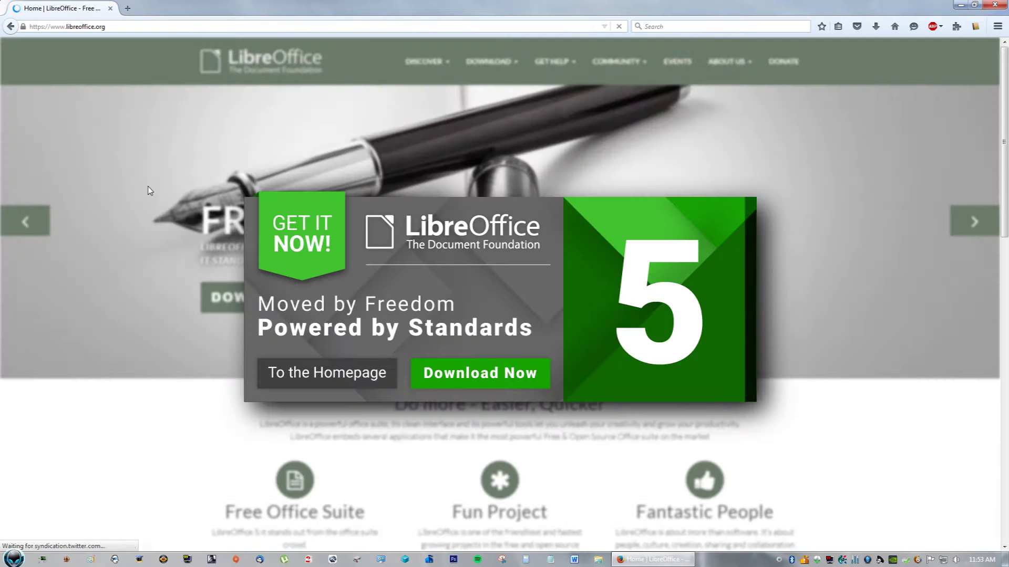
click(323, 382)
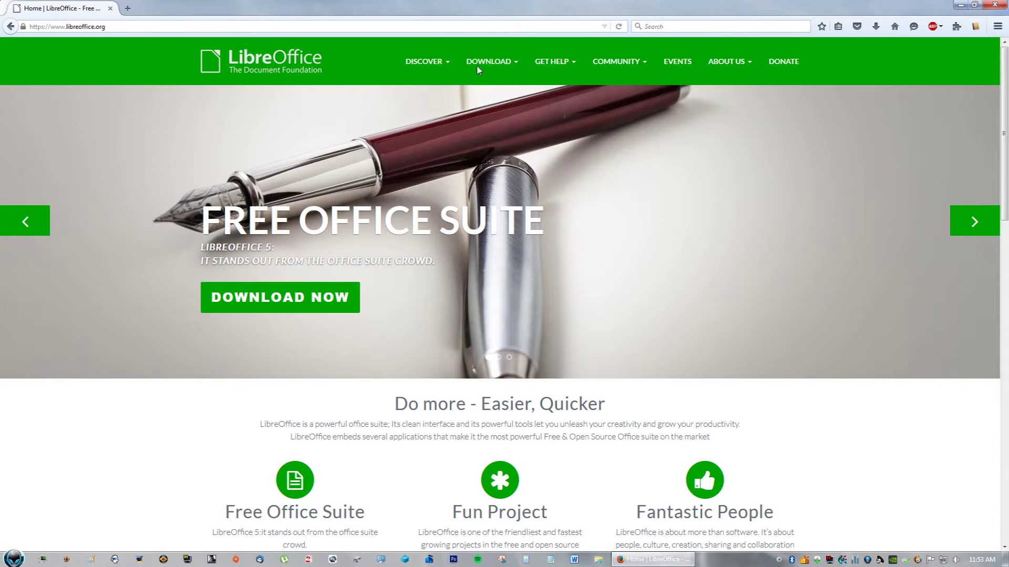
mouse_move(490, 62)
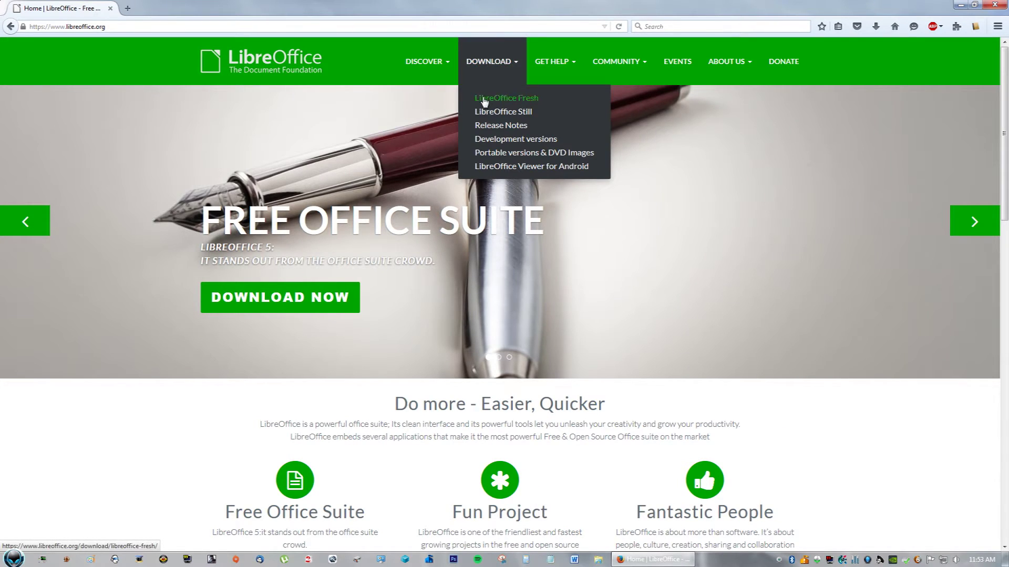
click(485, 102)
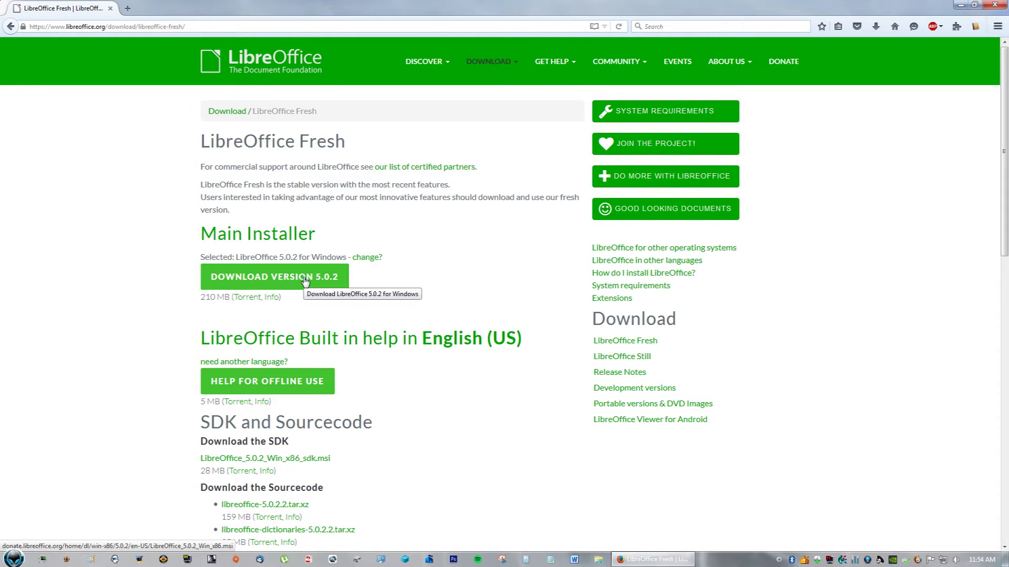
click(304, 283)
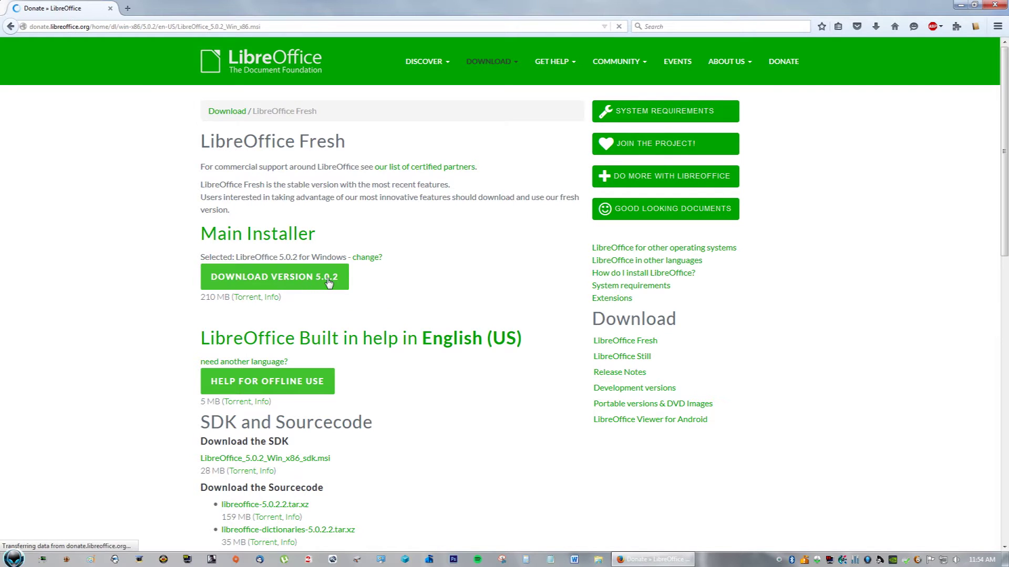
scroll(485, 321, down, 1)
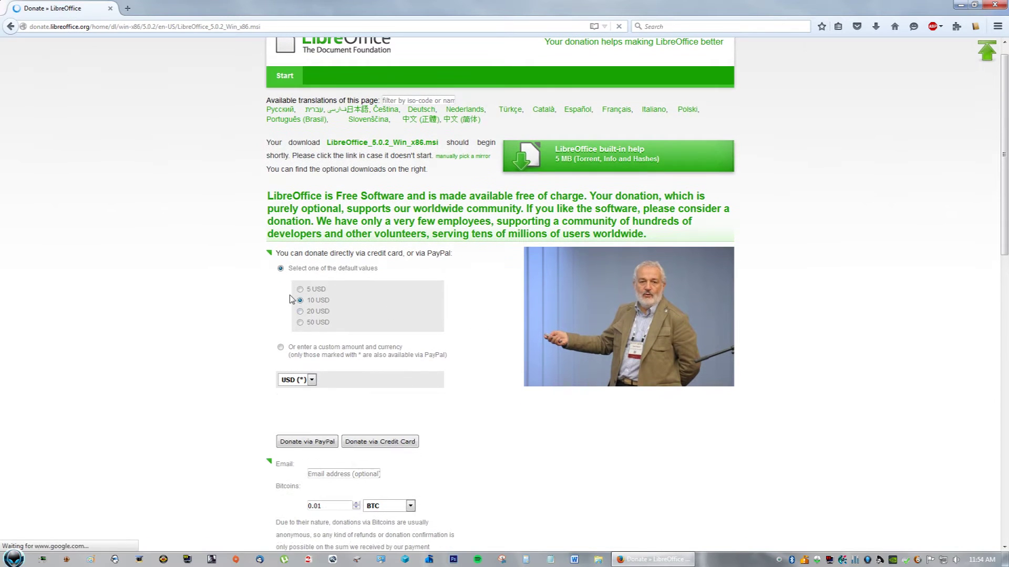
scroll(312, 303, down, 1)
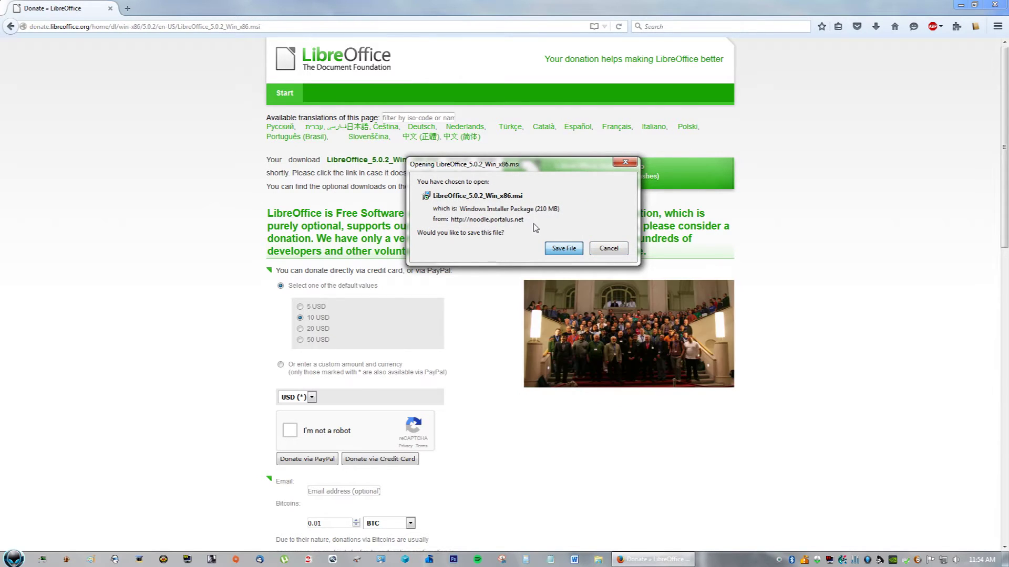
- Save the LibreOffice 5.0.2 installer and check its progress, about 191 of 210 MB
key(Return)
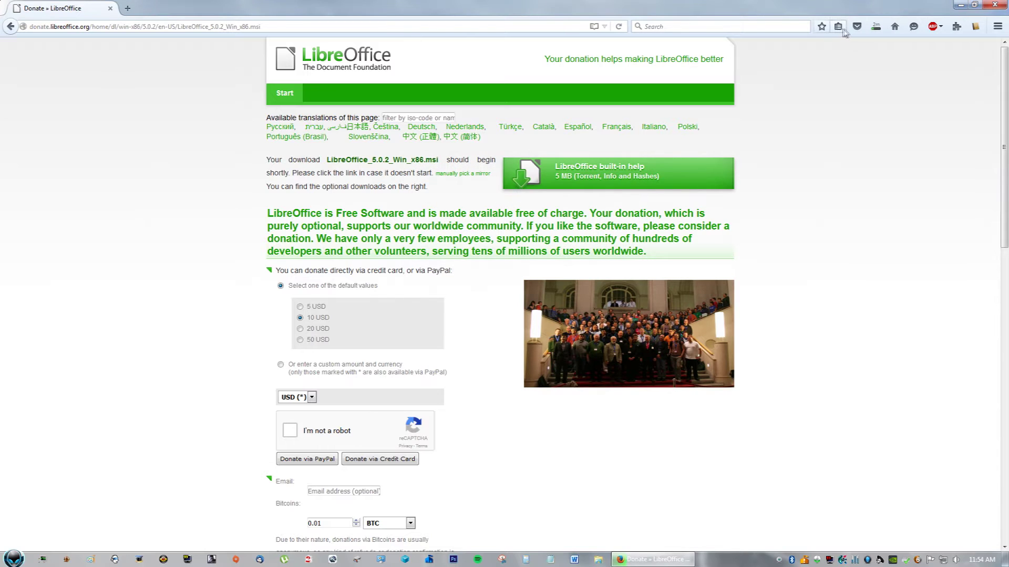
click(876, 25)
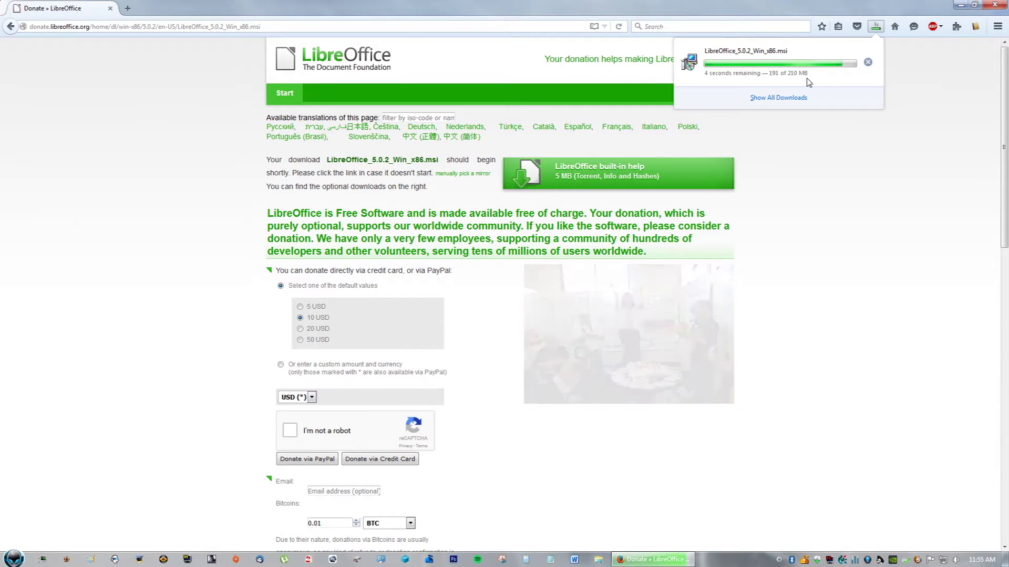
- Run the downloaded LibreOffice .msi, pass the Welcome page, and choose Custom setup
double_click(846, 5)
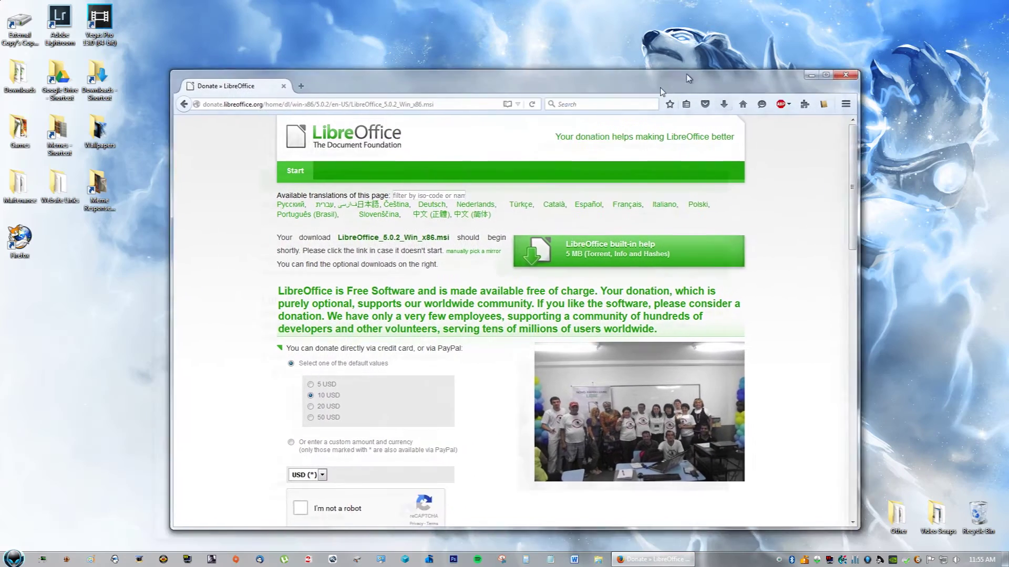
click(626, 161)
click(574, 203)
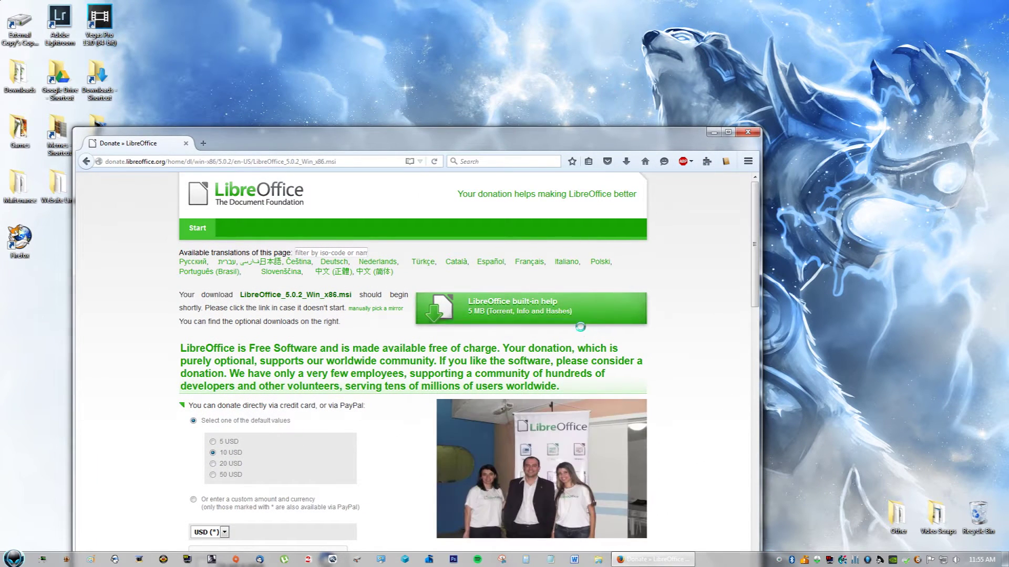
click(534, 290)
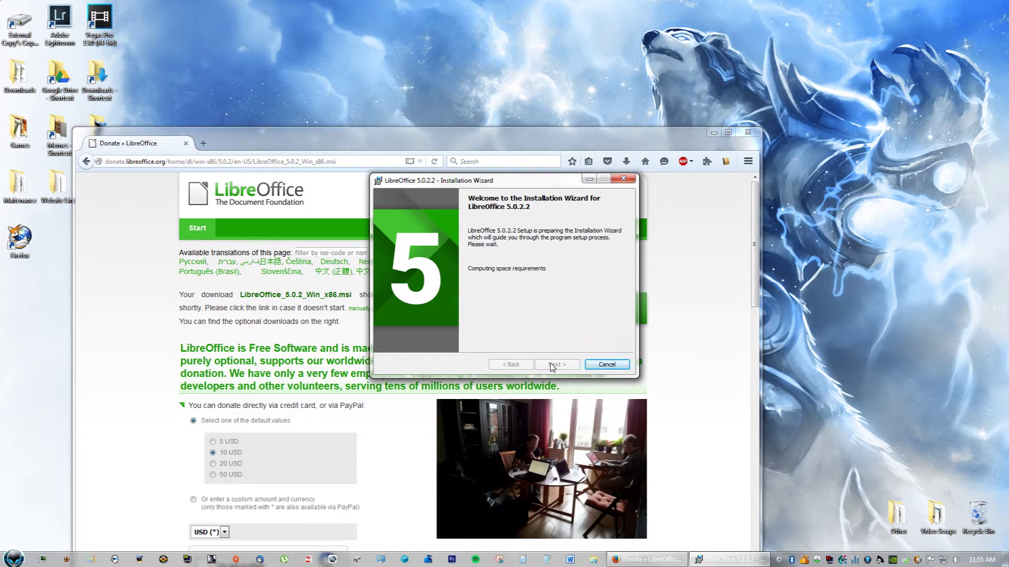
click(554, 365)
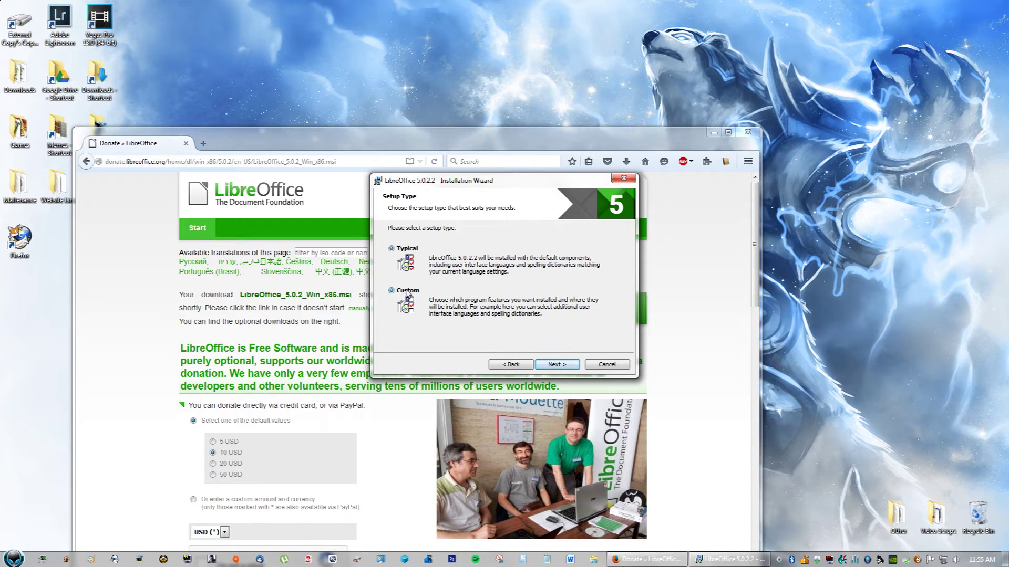
click(392, 290)
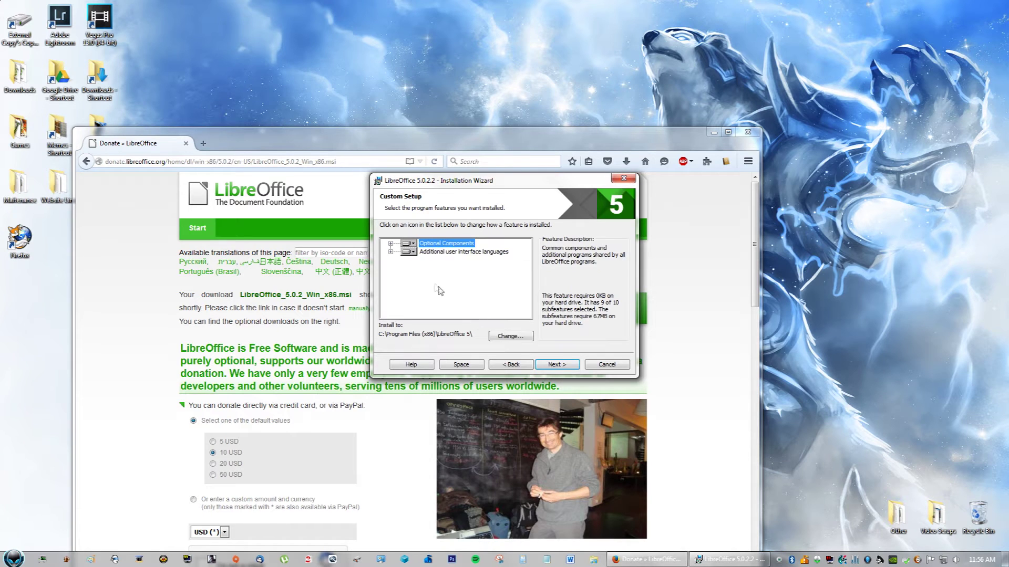
- Review Custom Setup features, including UI languages and Optional Components, then continue to File Type
click(408, 243)
click(399, 266)
click(390, 252)
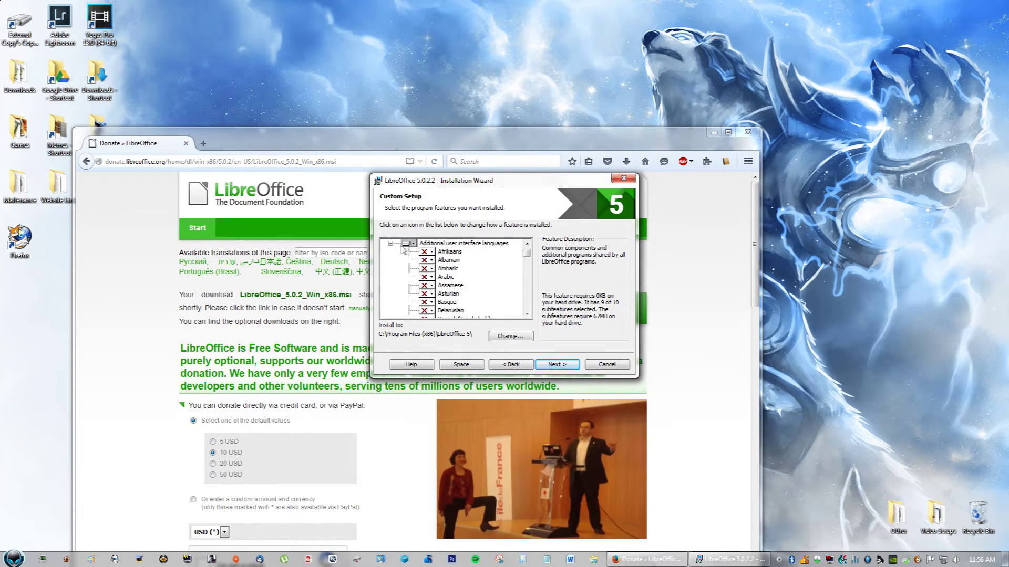
scroll(417, 260, down, 2)
scroll(437, 277, down, 2)
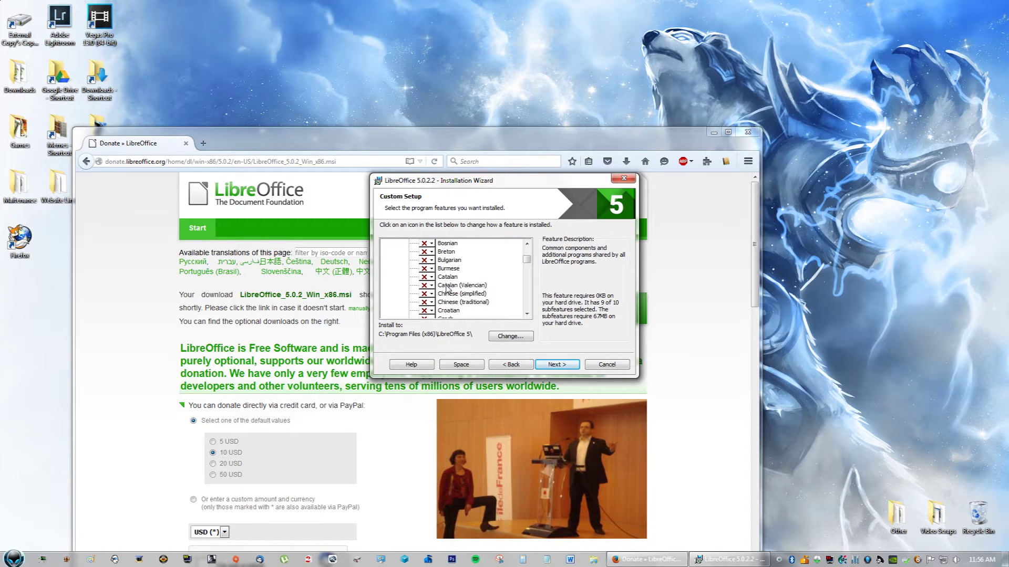
scroll(445, 287, down, 1)
scroll(426, 286, down, 2)
scroll(423, 287, down, 1)
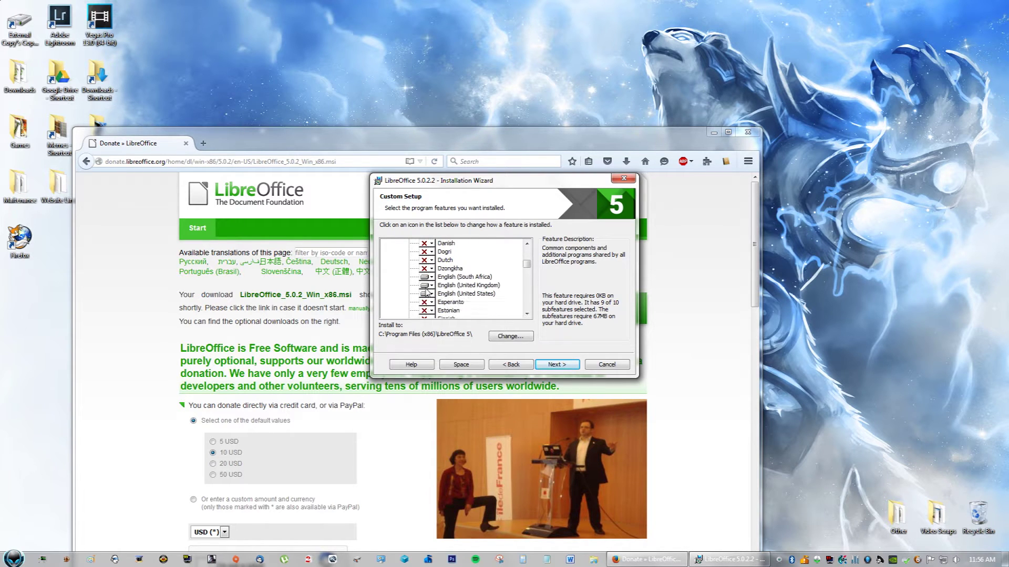
scroll(425, 298, down, 1)
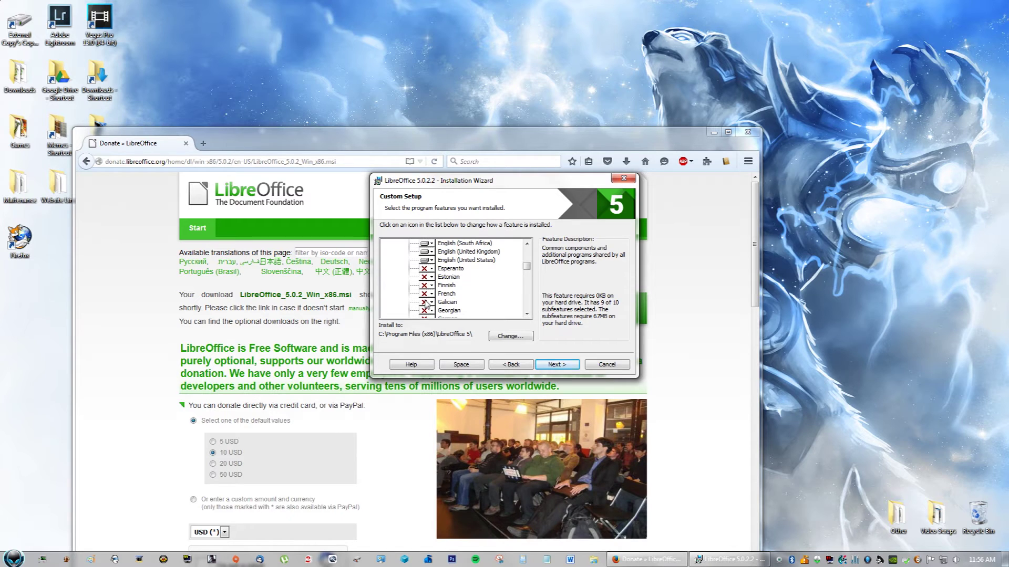
scroll(427, 304, down, 1)
scroll(430, 299, down, 1)
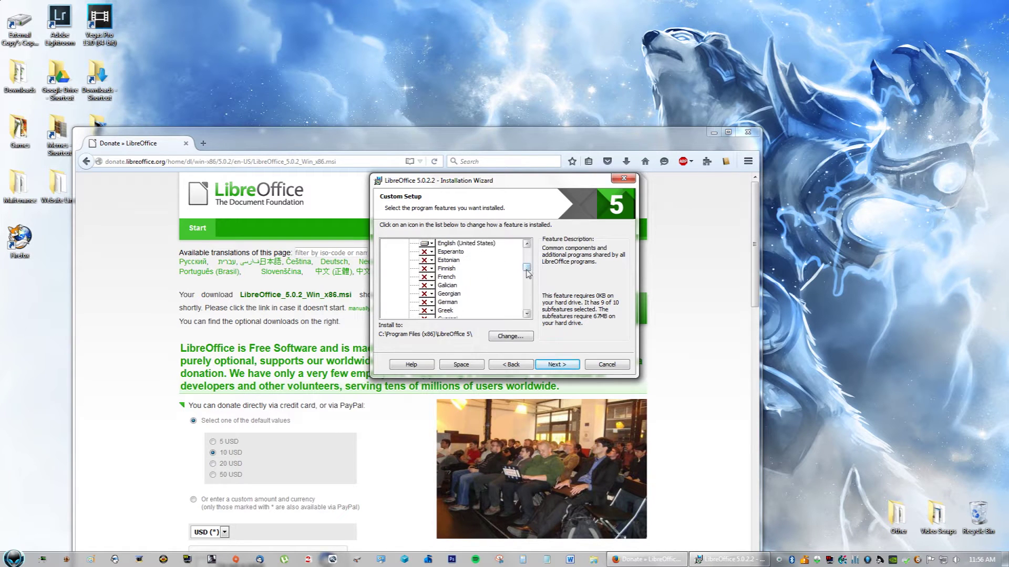
mouse_move(527, 272)
mouse_down()
mouse_move(527, 315)
mouse_move(497, 235)
mouse_up()
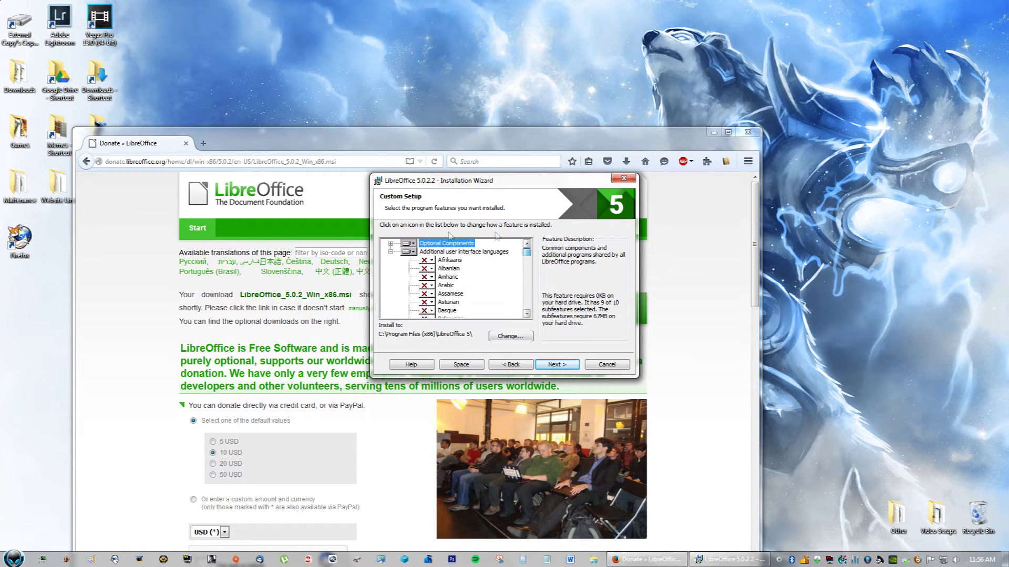
click(392, 252)
click(392, 251)
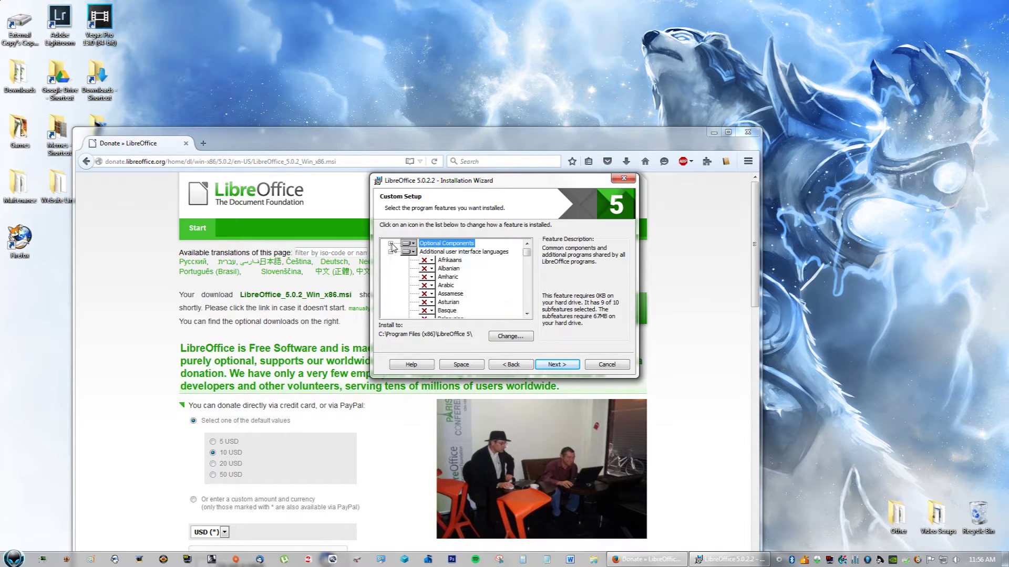
click(391, 252)
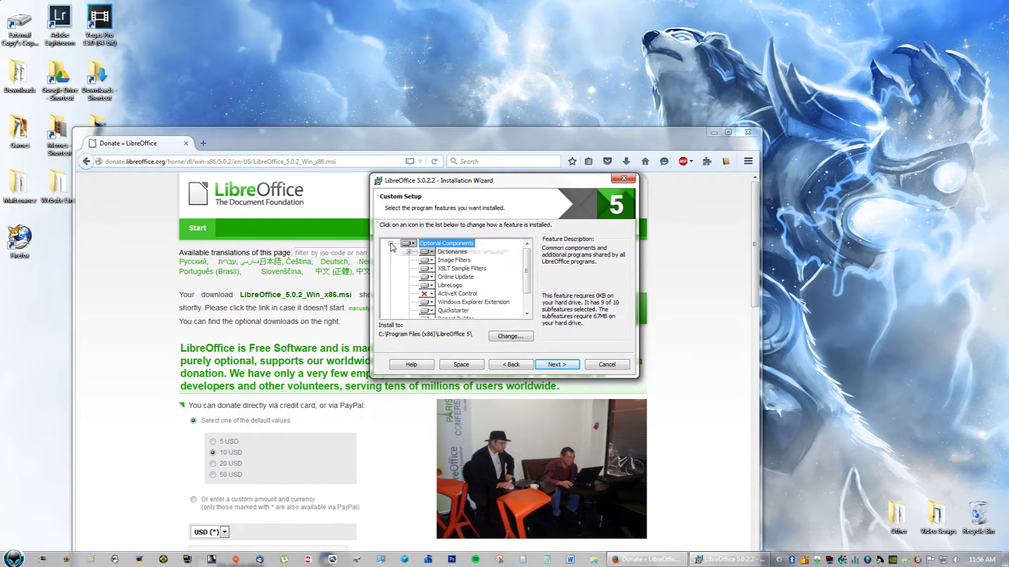
drag(527, 260, 529, 284)
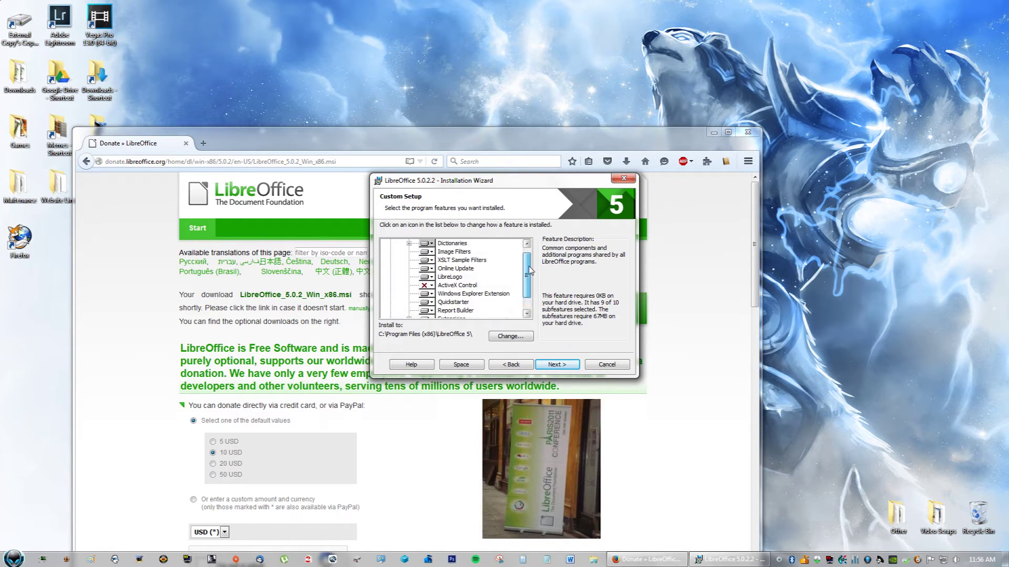
drag(530, 284, 529, 264)
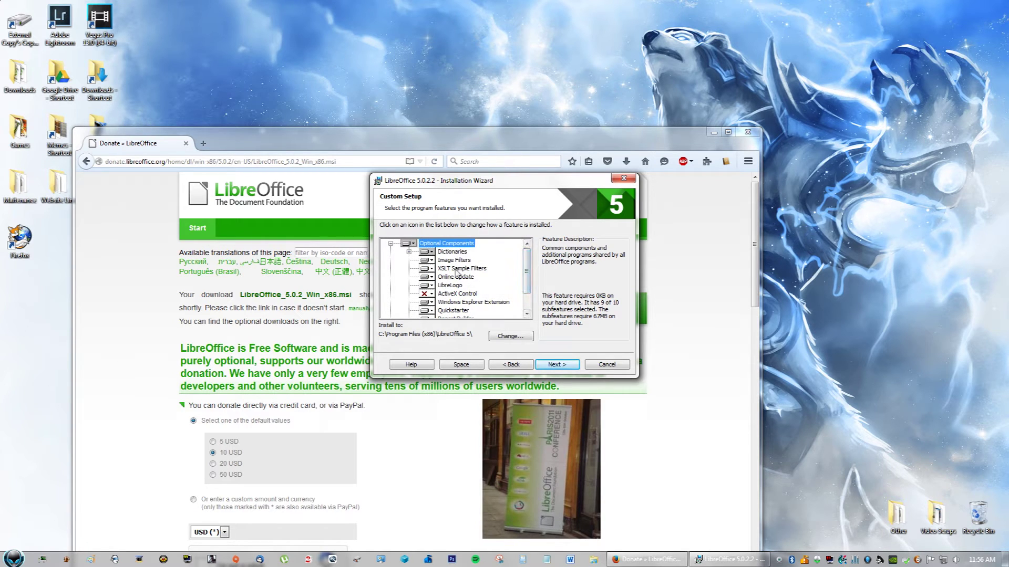
drag(526, 274, 526, 280)
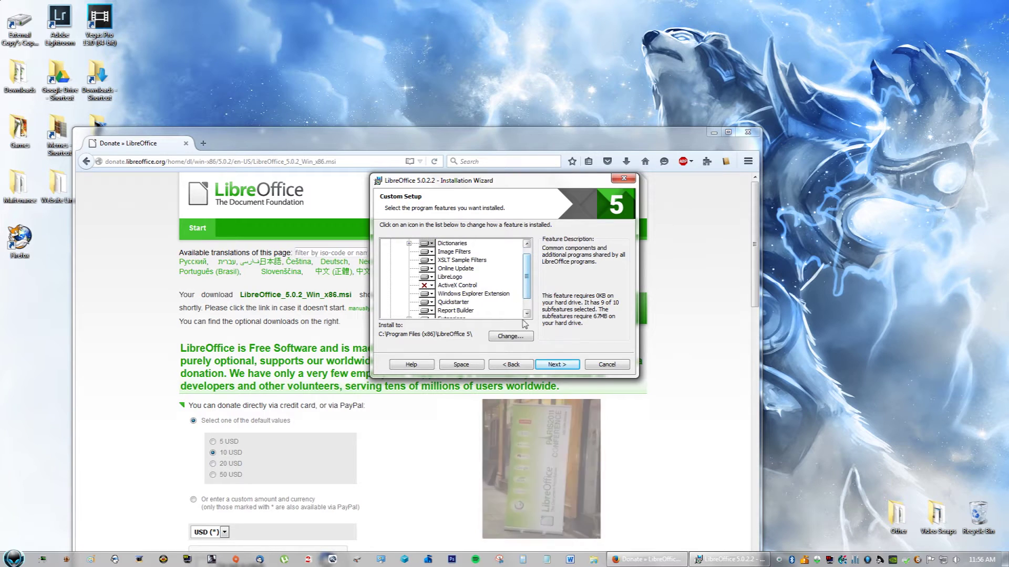
click(557, 365)
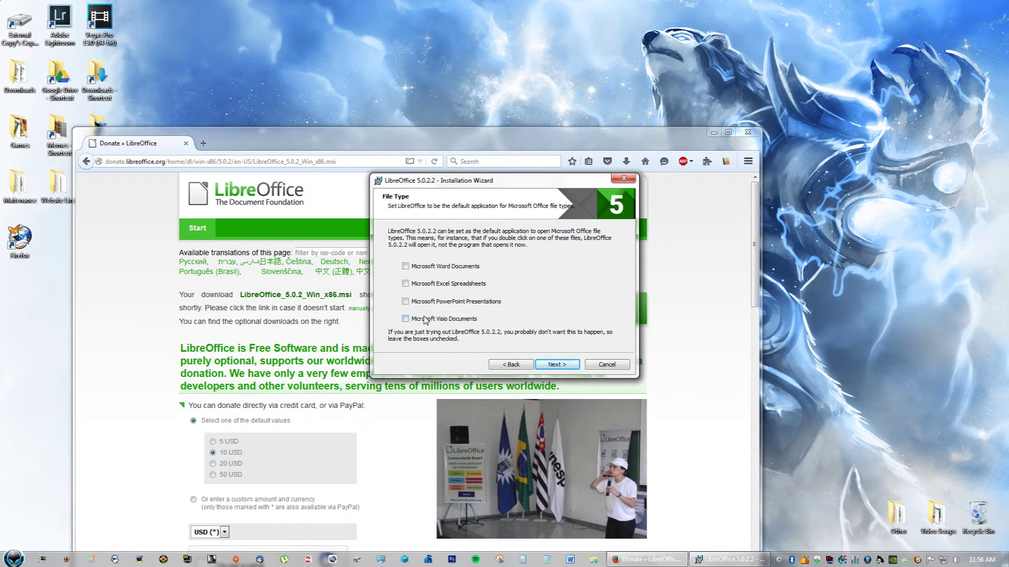
- Leave all Microsoft Office file types unchecked and install with the desktop start link kept
click(273, 99)
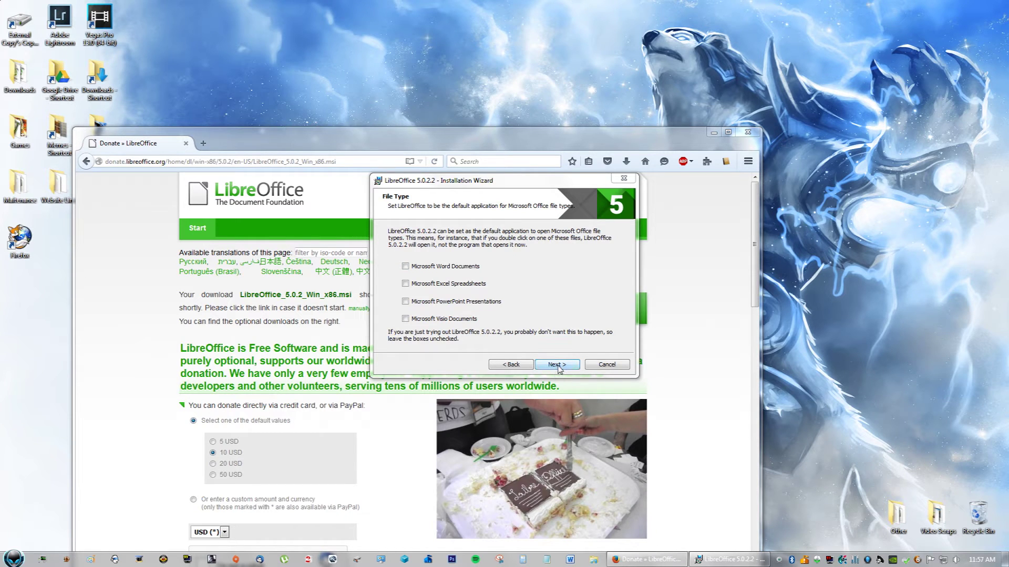
click(557, 368)
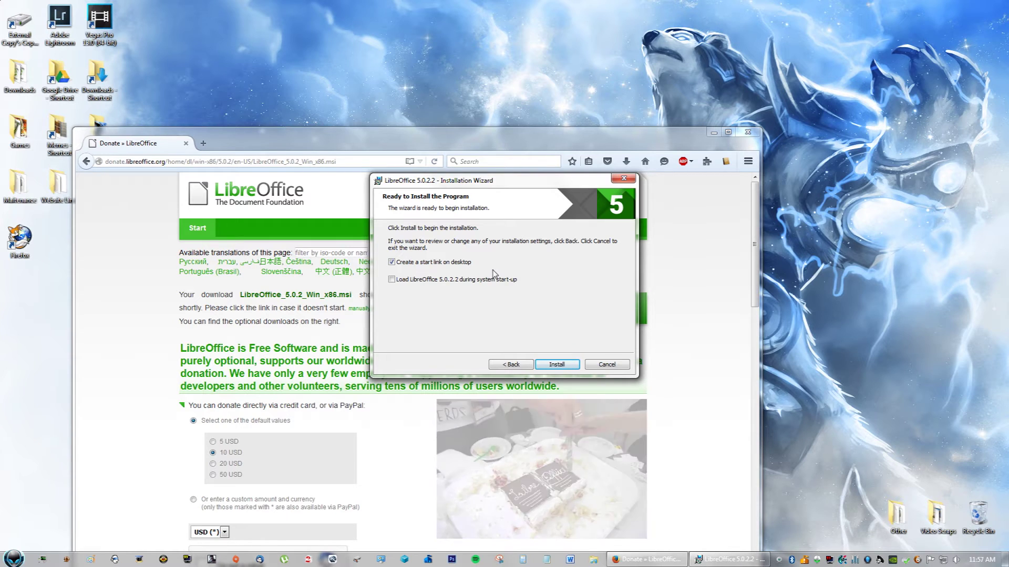
click(557, 365)
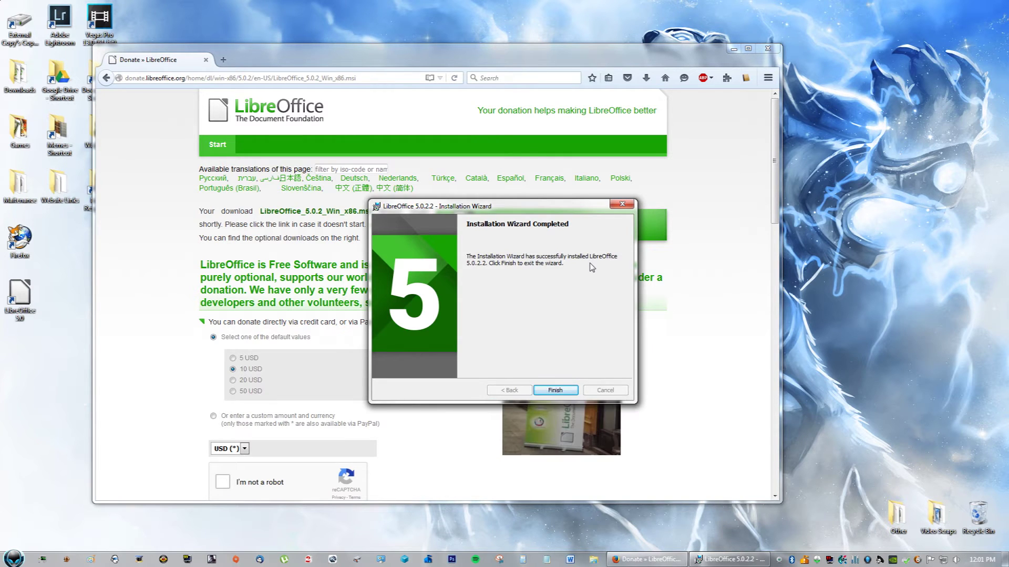
- Finish the wizard, close Firefox, and launch LibreOffice 5.0 from its centered desktop shortcut
click(561, 392)
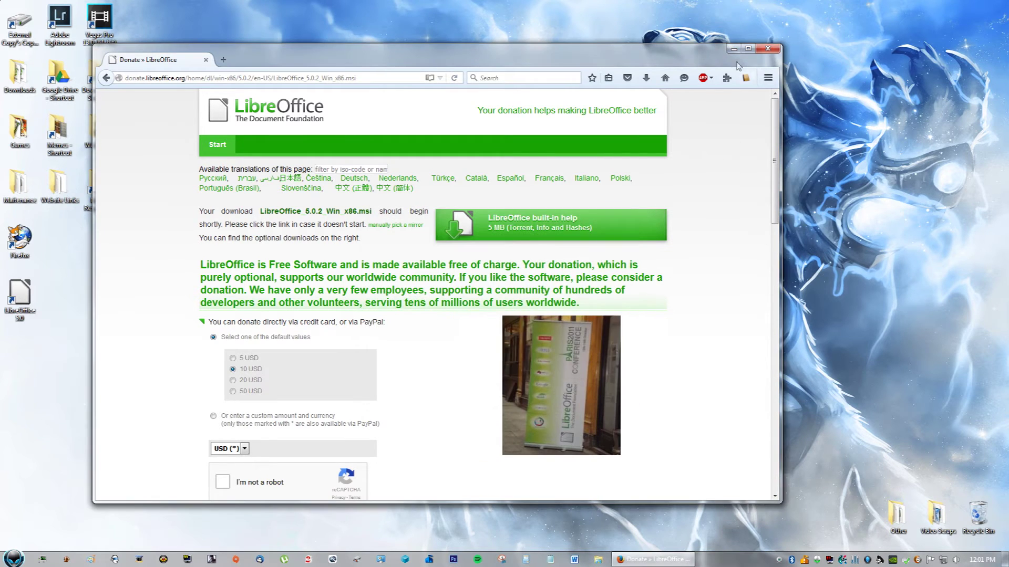
click(767, 49)
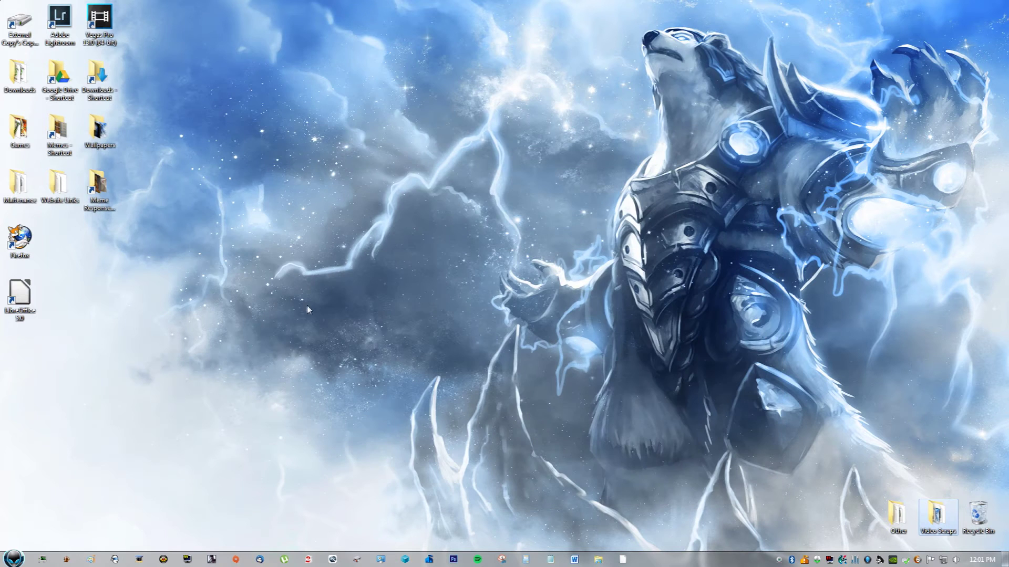
mouse_move(19, 298)
mouse_down()
mouse_move(491, 293)
mouse_move(506, 313)
mouse_up()
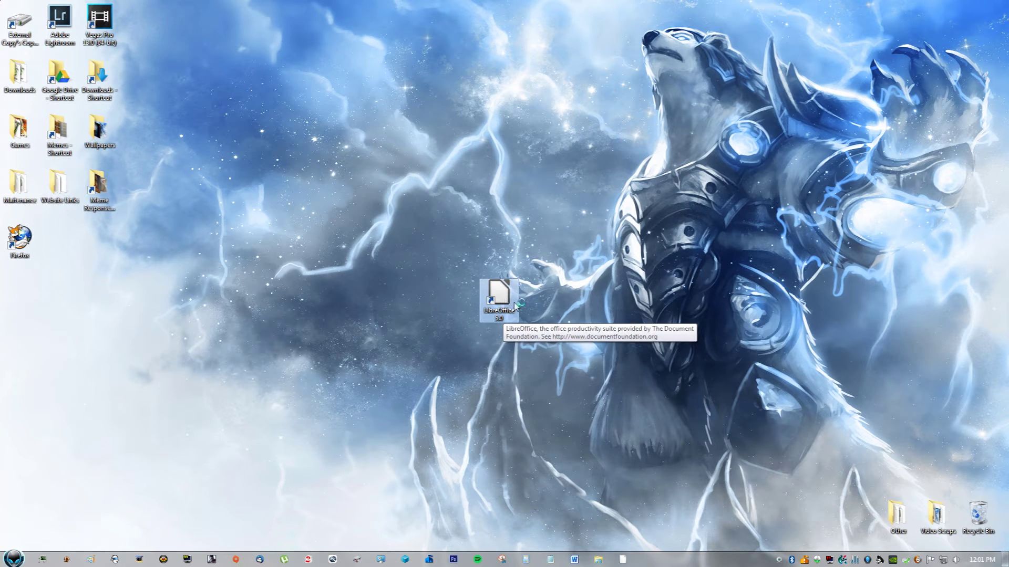
double_click(508, 308)
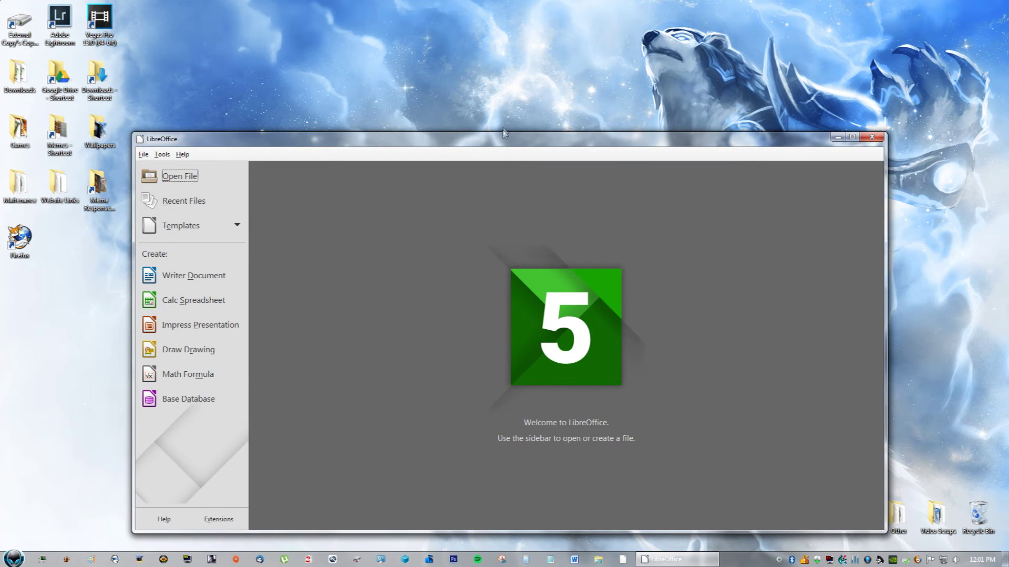
drag(502, 141, 519, 91)
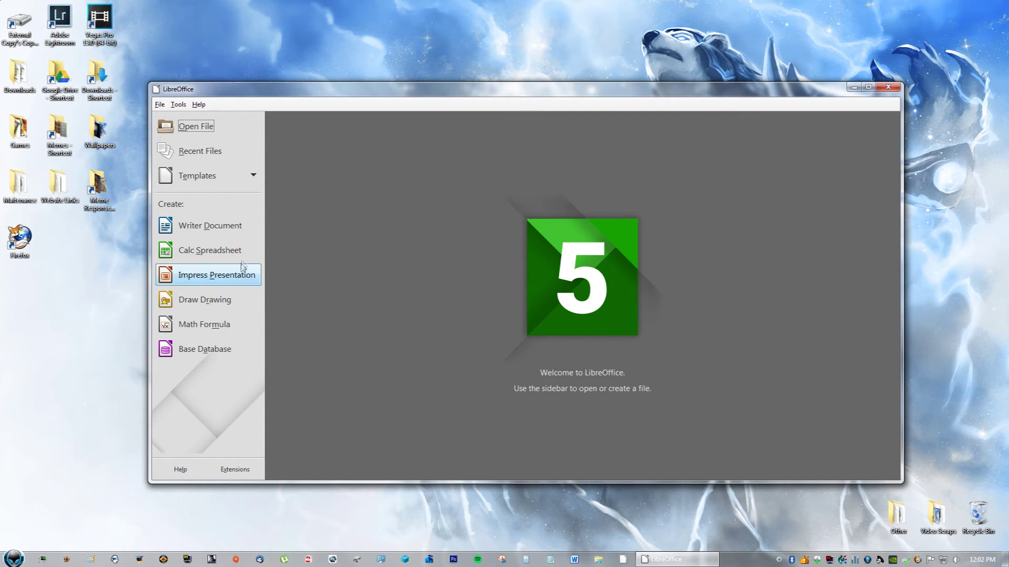
- Create a blank Writer document, Untitled 1, from the Start Center
click(214, 230)
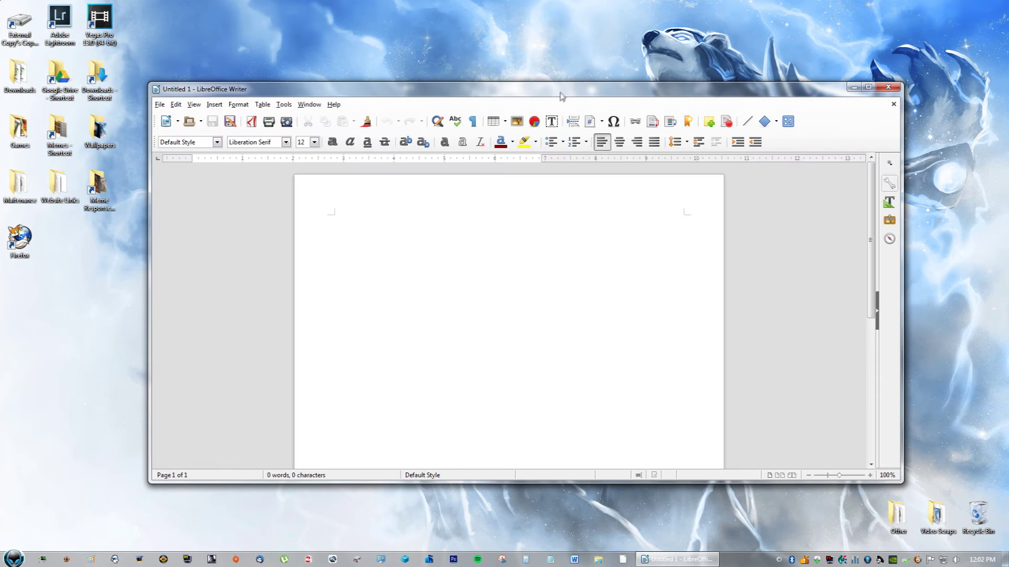
- Maximize the Untitled 1 Writer window and briefly check the File menu
drag(560, 95, 563, 2)
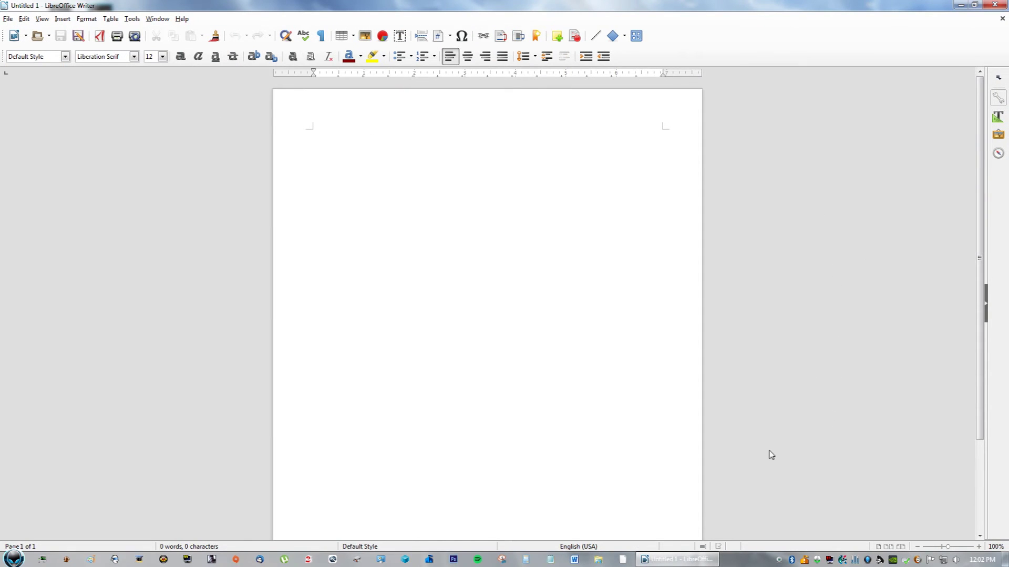
scroll(737, 455, down, 1)
scroll(717, 457, down, 5)
scroll(717, 459, up, 5)
scroll(718, 459, up, 1)
click(10, 18)
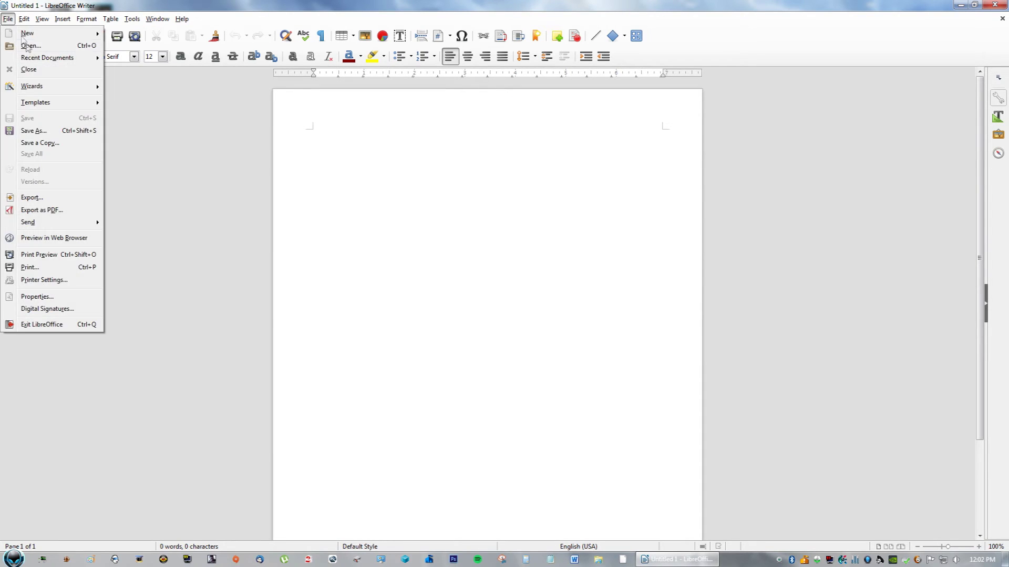
click(79, 131)
text(fdsaf)
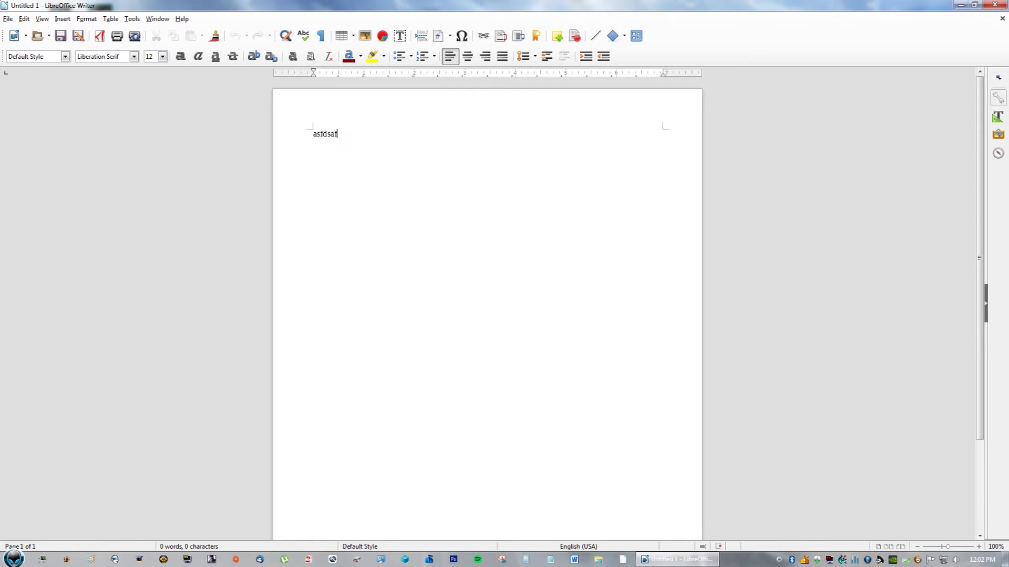
- Preview saving Untitled 1 as Microsoft Word 2007-2013 .docx, then cancel
click(8, 19)
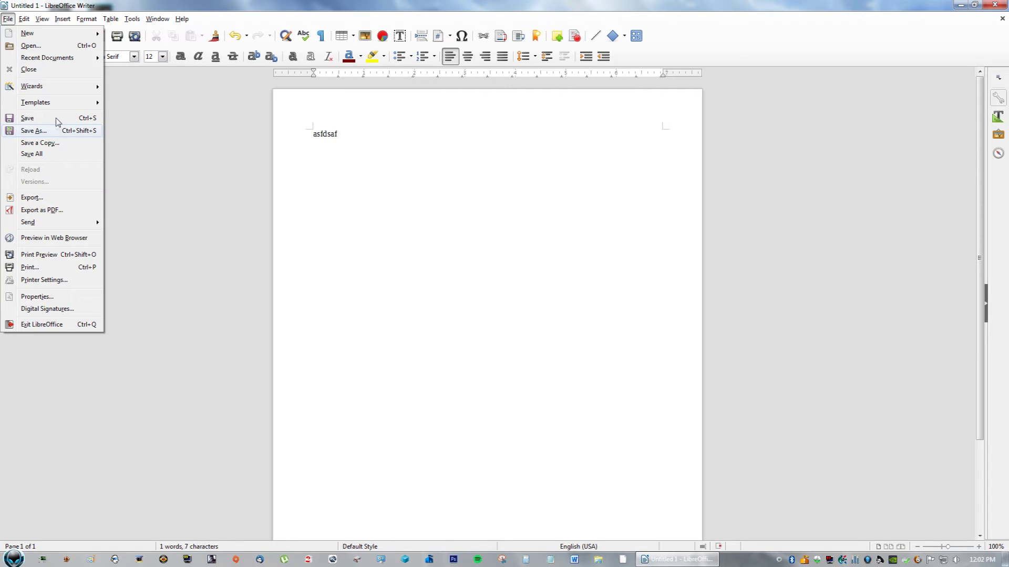
click(26, 119)
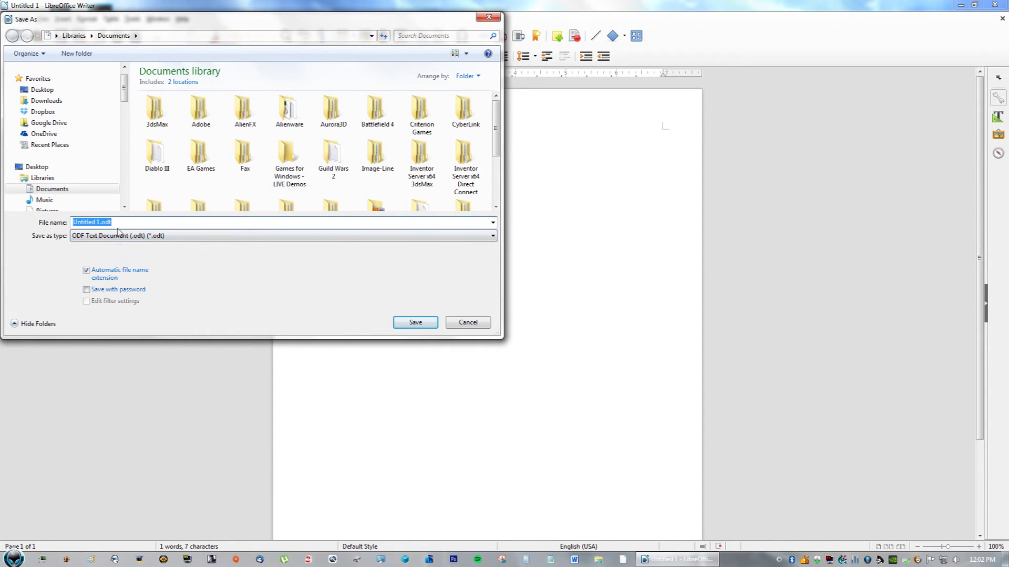
click(119, 235)
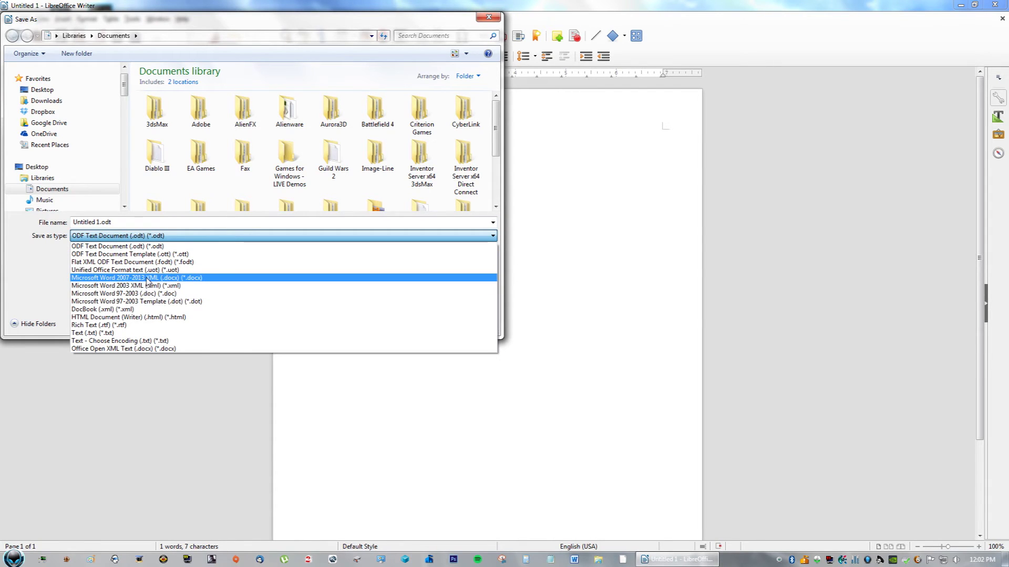
click(148, 280)
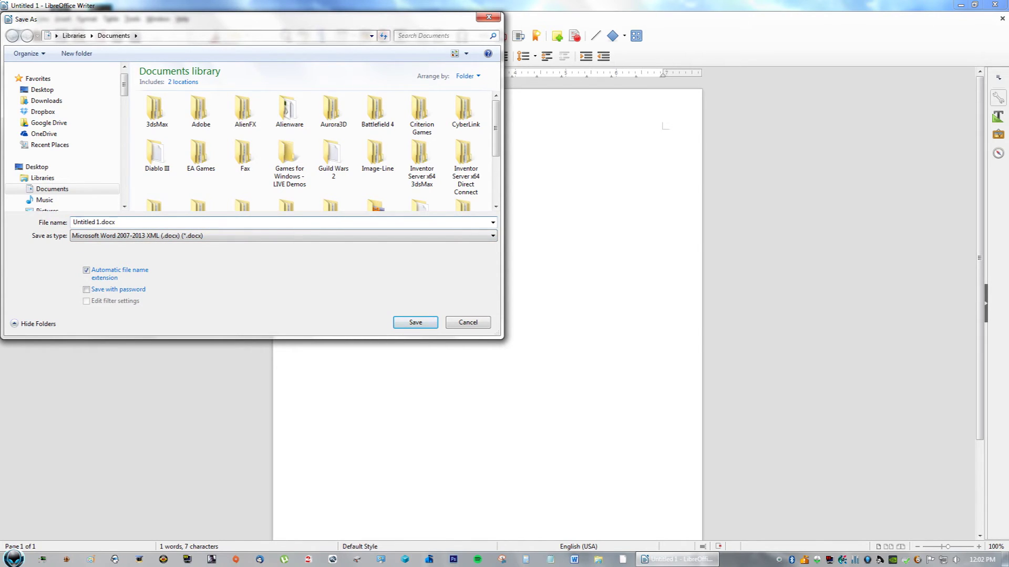
click(463, 326)
- Repeat the .docx Save As preview and cancel again, leaving the document unsaved
click(8, 19)
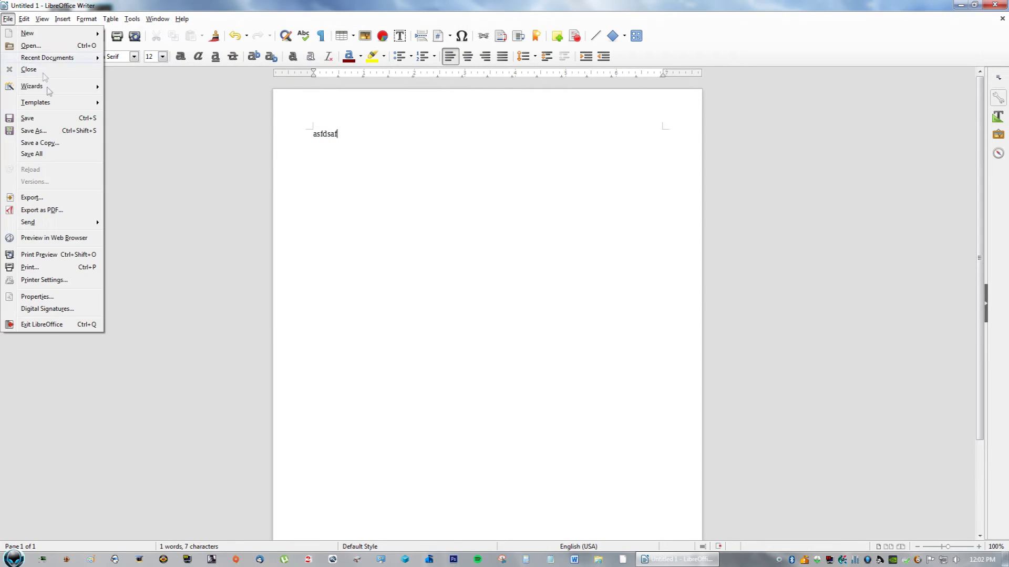
click(79, 122)
click(209, 237)
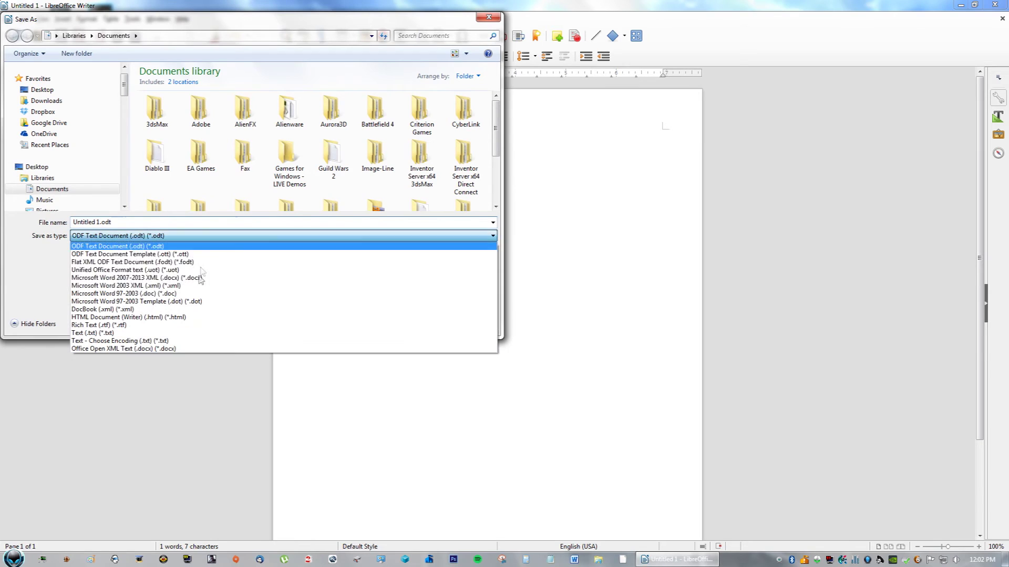
click(195, 282)
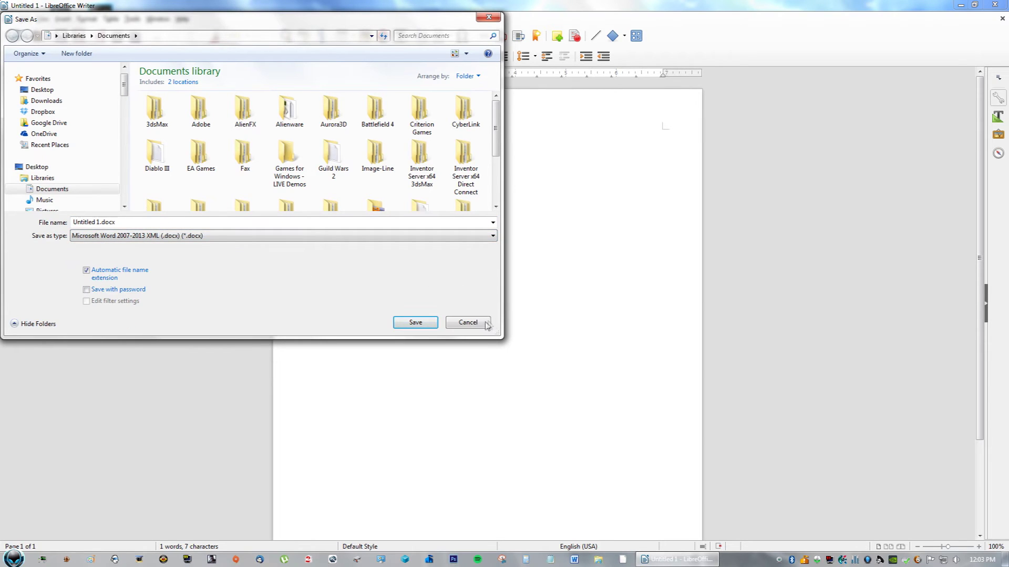
click(465, 325)
click(131, 18)
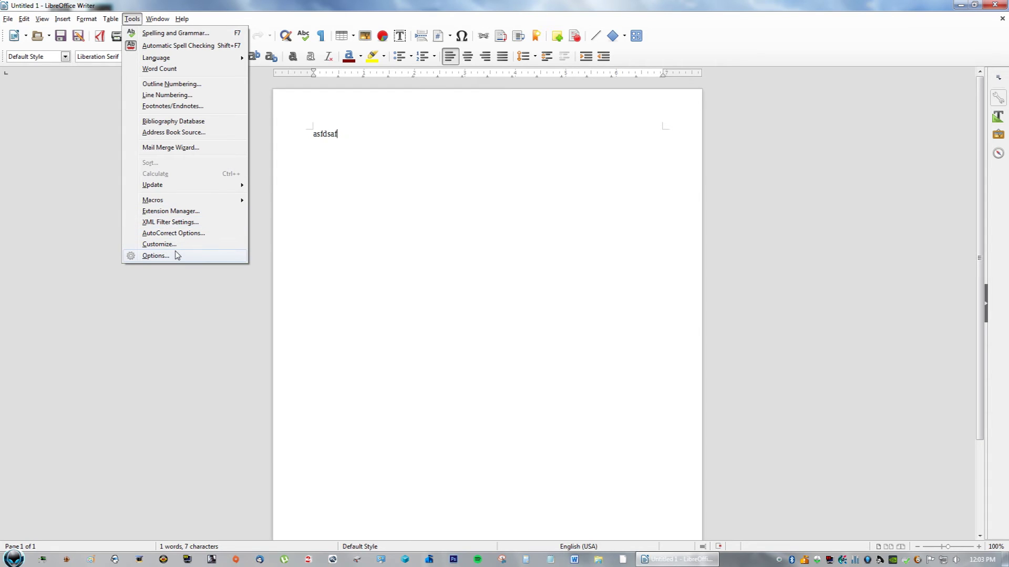
- Set Load/Save > General 'Always save as' to Microsoft Word 2007-2013 XML and confirm with OK
click(157, 245)
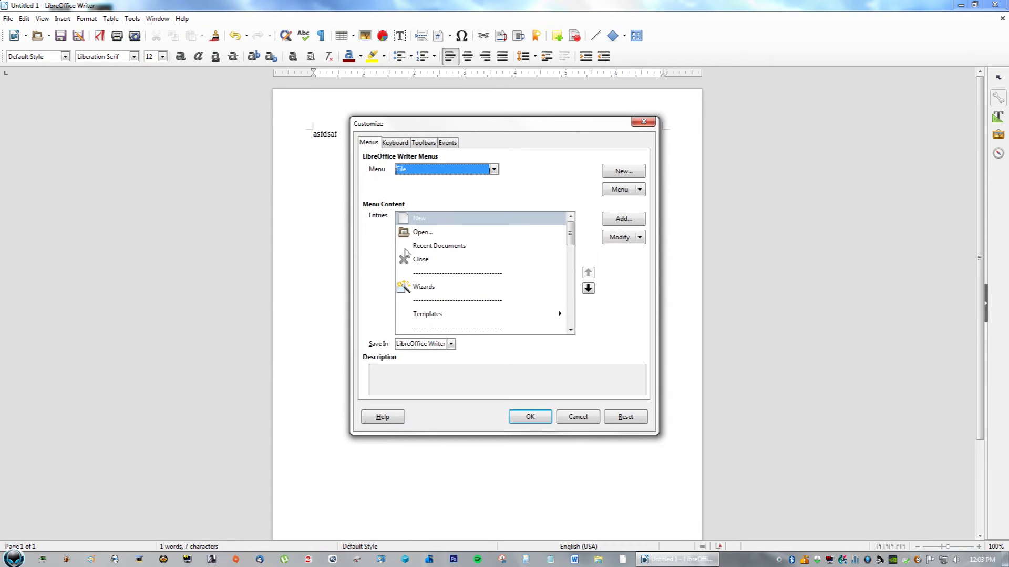
click(643, 123)
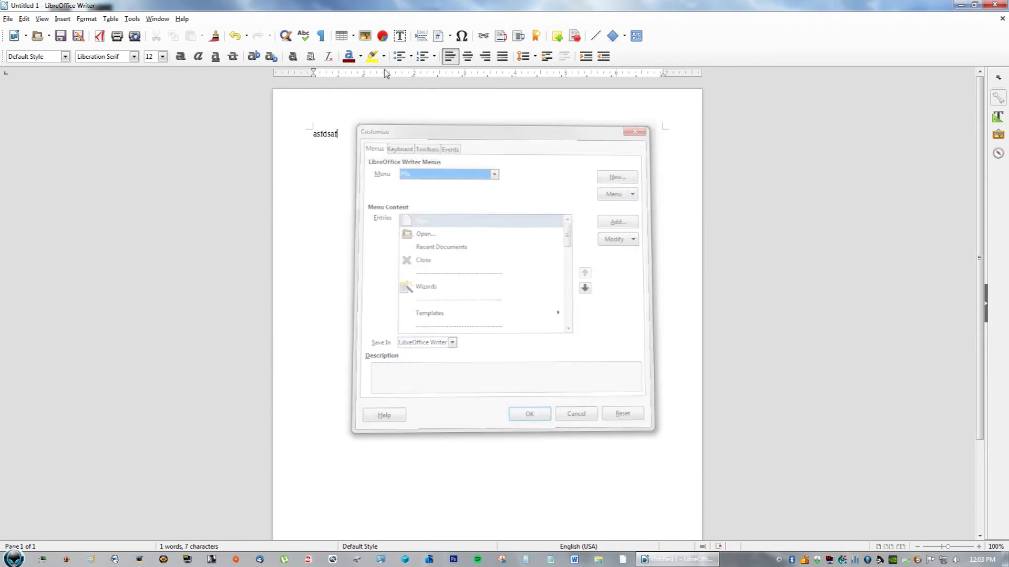
click(132, 18)
click(206, 257)
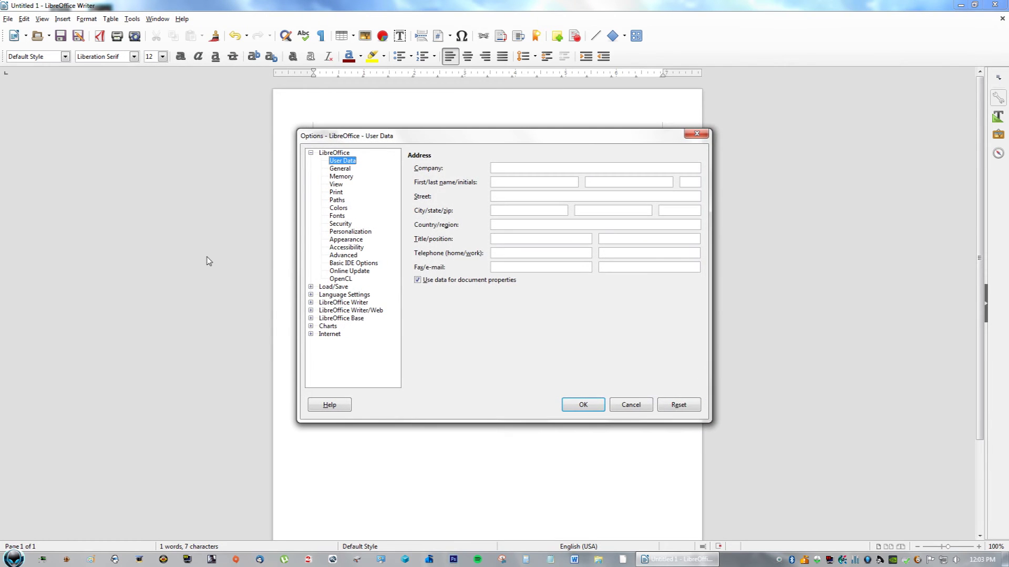
click(339, 288)
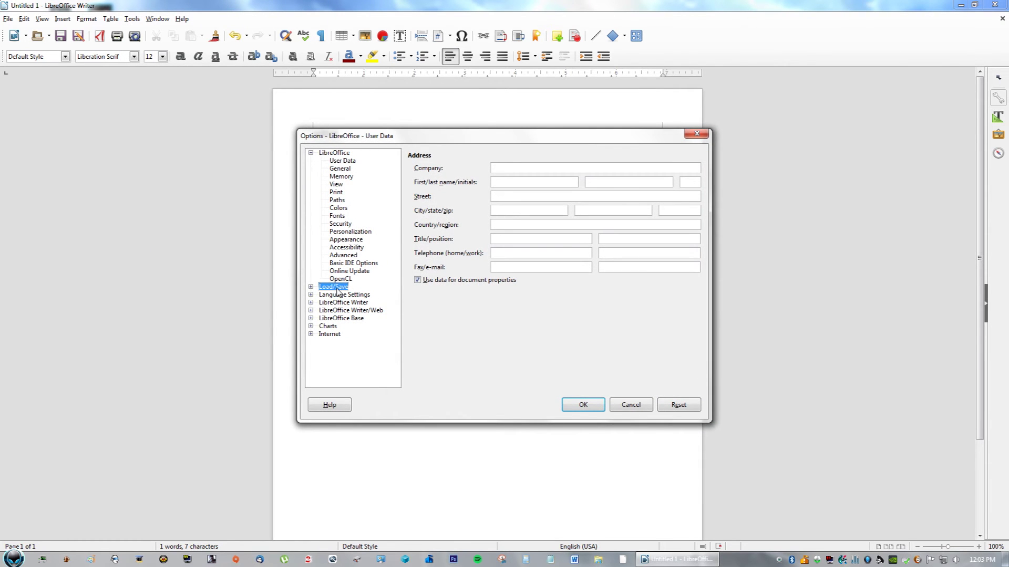
click(311, 287)
click(343, 296)
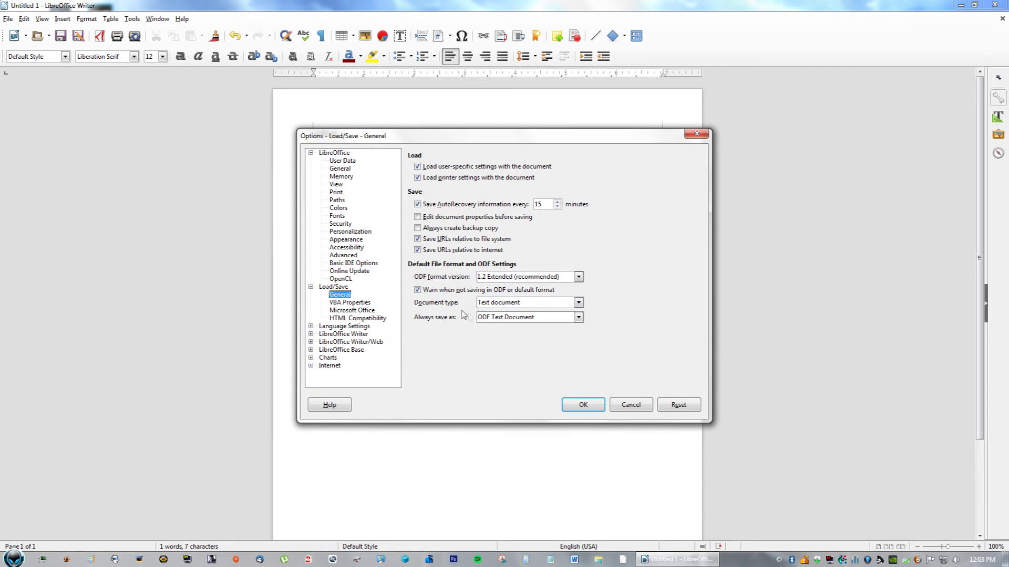
click(499, 323)
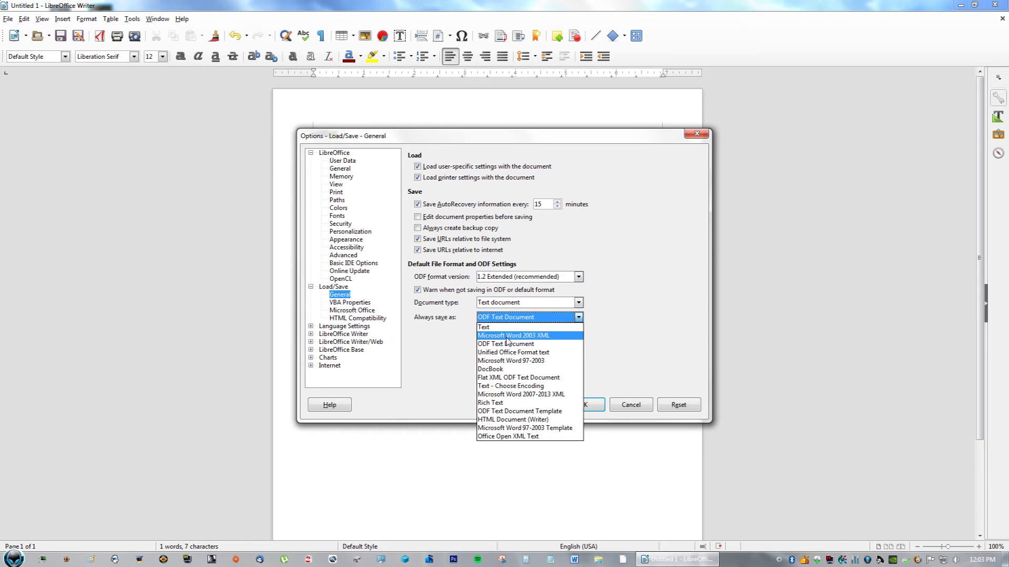
click(523, 394)
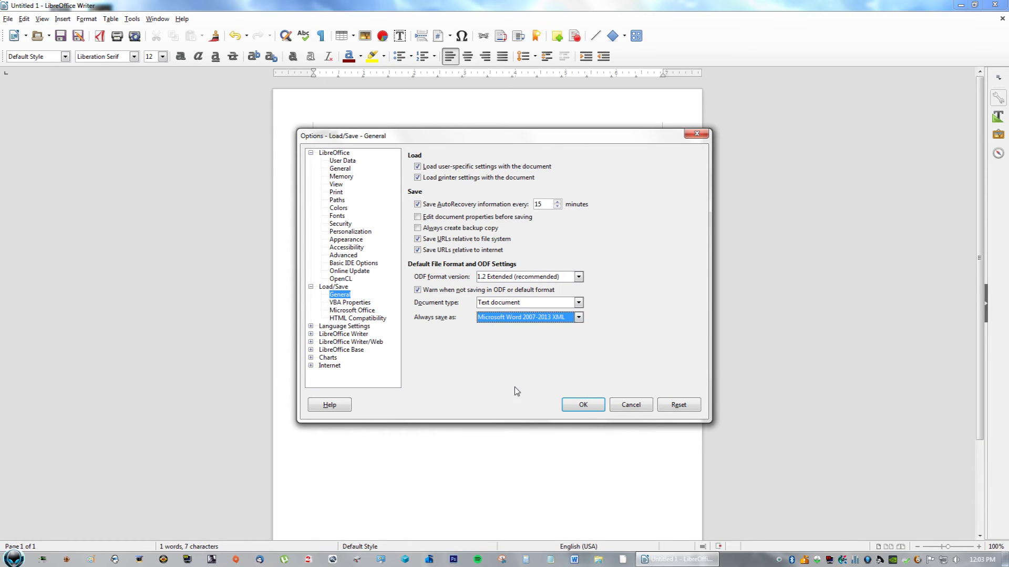
click(583, 404)
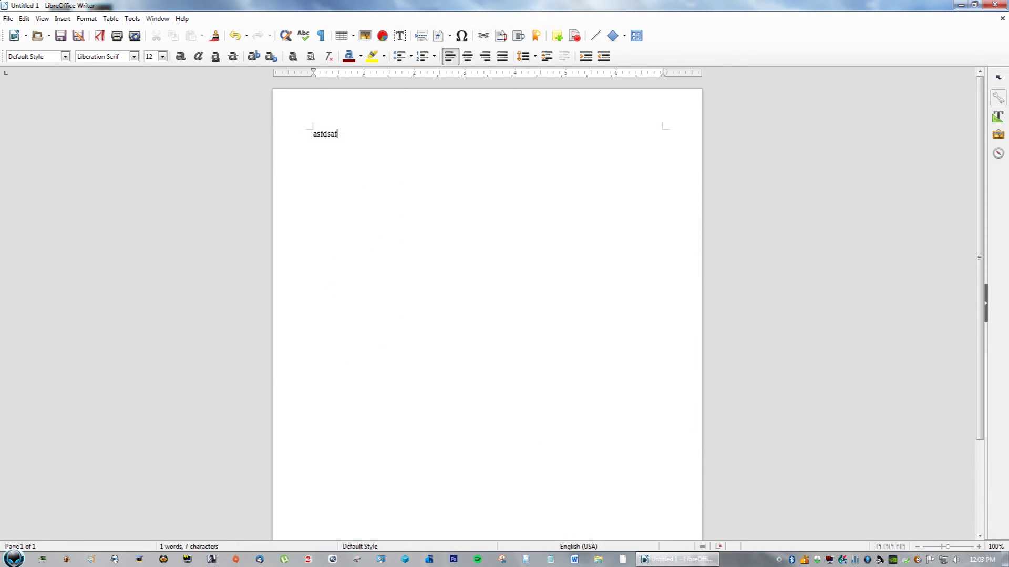
click(8, 18)
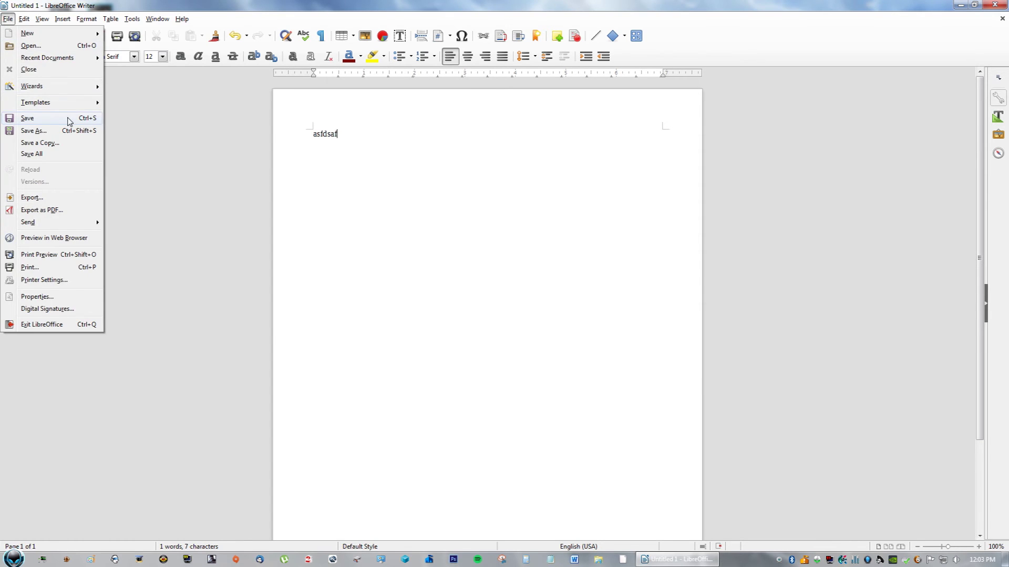
click(67, 117)
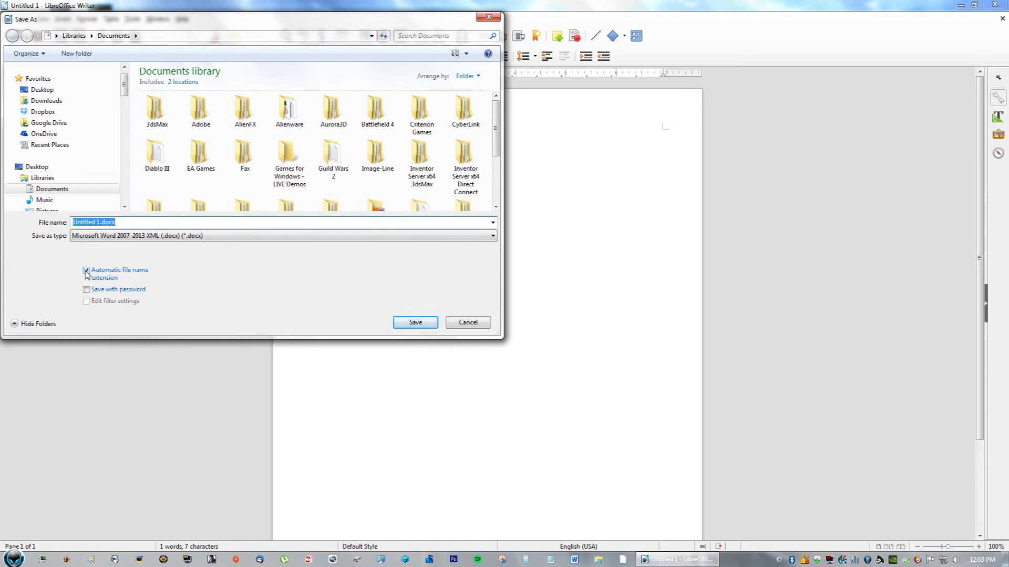
click(87, 270)
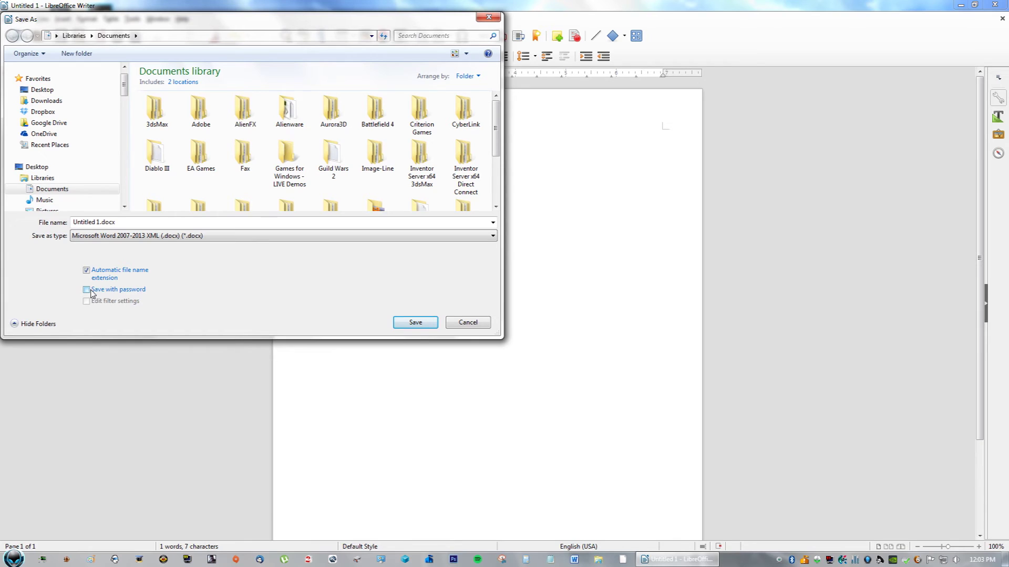
click(459, 324)
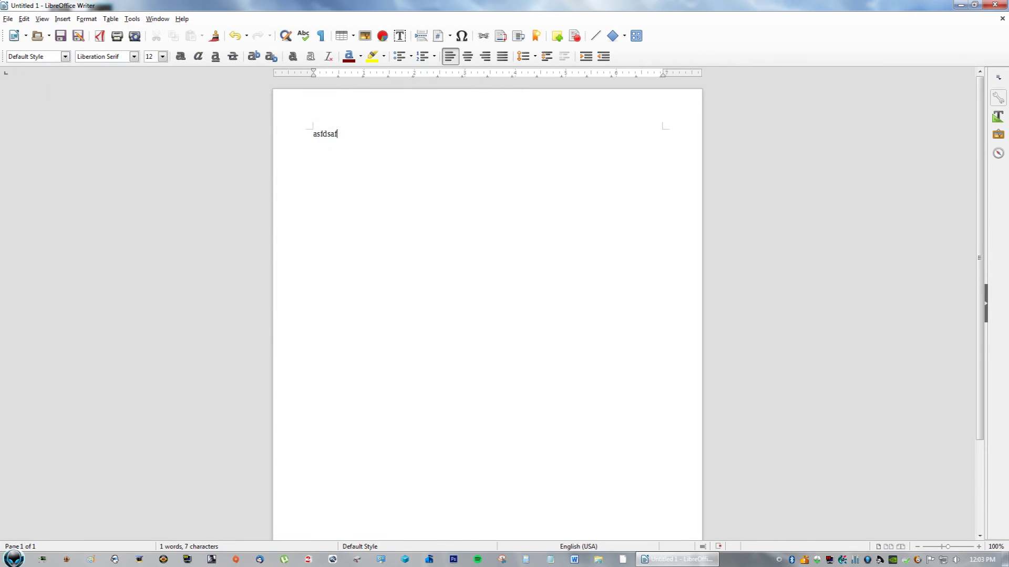
click(1002, 5)
- Discard the unsaved document, relaunch LibreOffice and open a maximized blank Calc spreadsheet
click(549, 300)
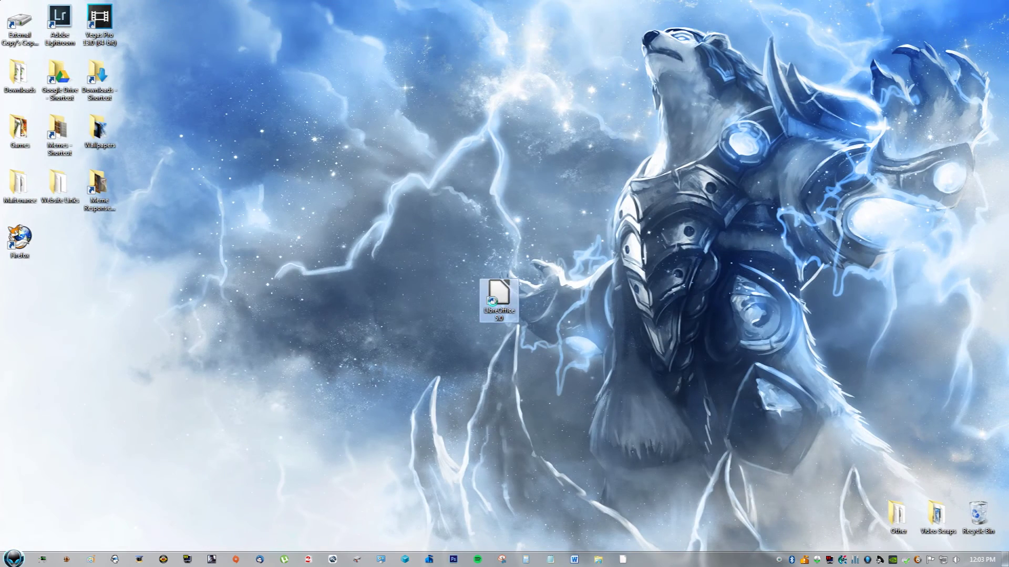
double_click(499, 300)
click(206, 256)
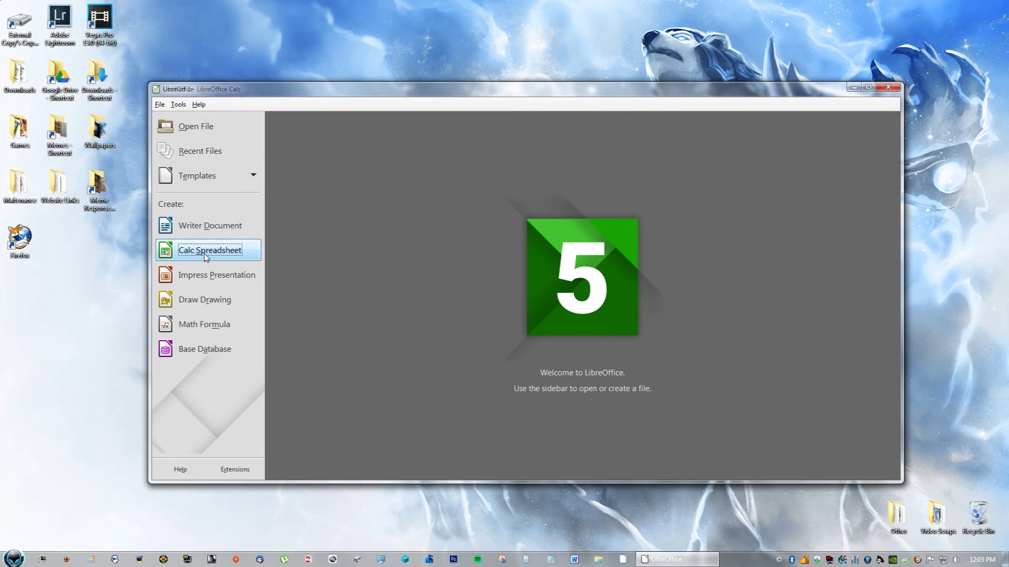
double_click(772, 87)
- Select cells I14, L16, P26, E12, D7, A1, G6 and H13, then close Calc and start a blank presentation
click(371, 217)
click(508, 235)
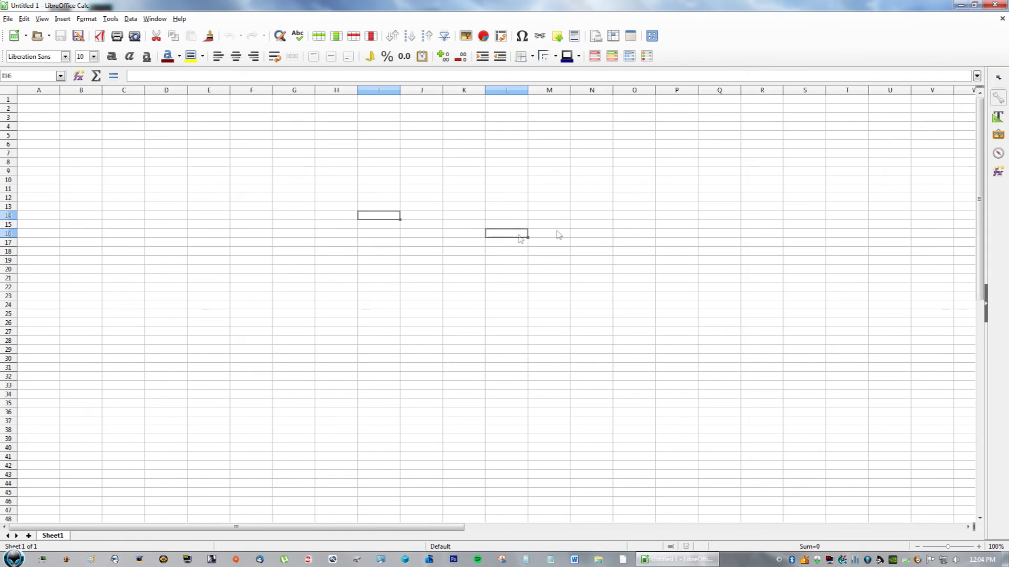
click(679, 323)
click(228, 198)
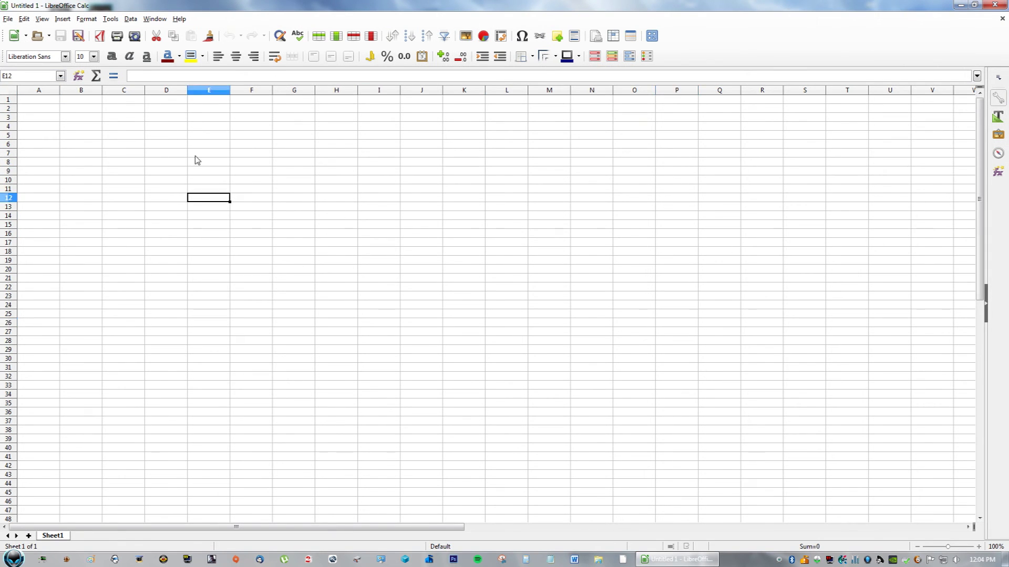
click(175, 147)
click(24, 99)
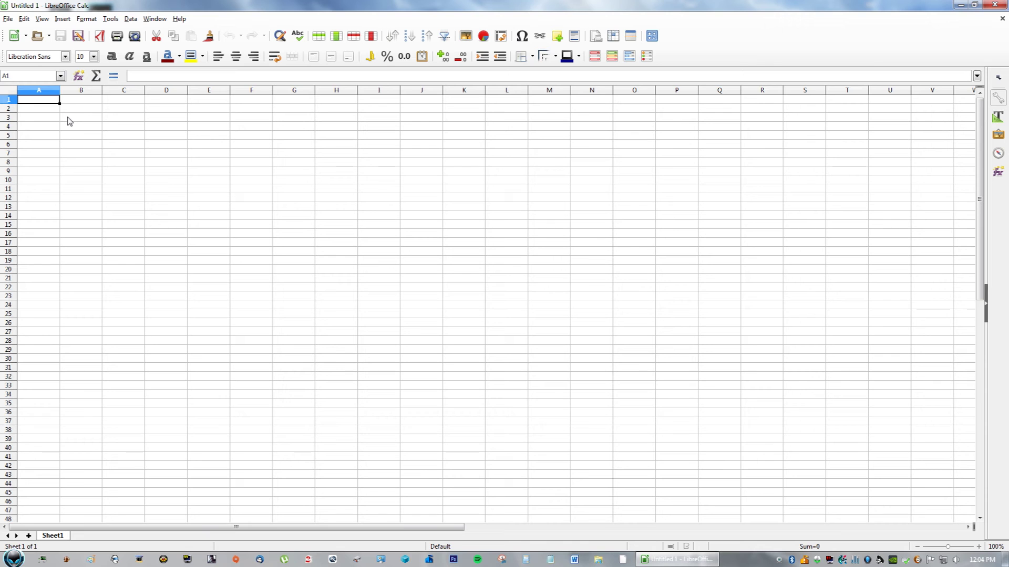
click(292, 145)
click(325, 209)
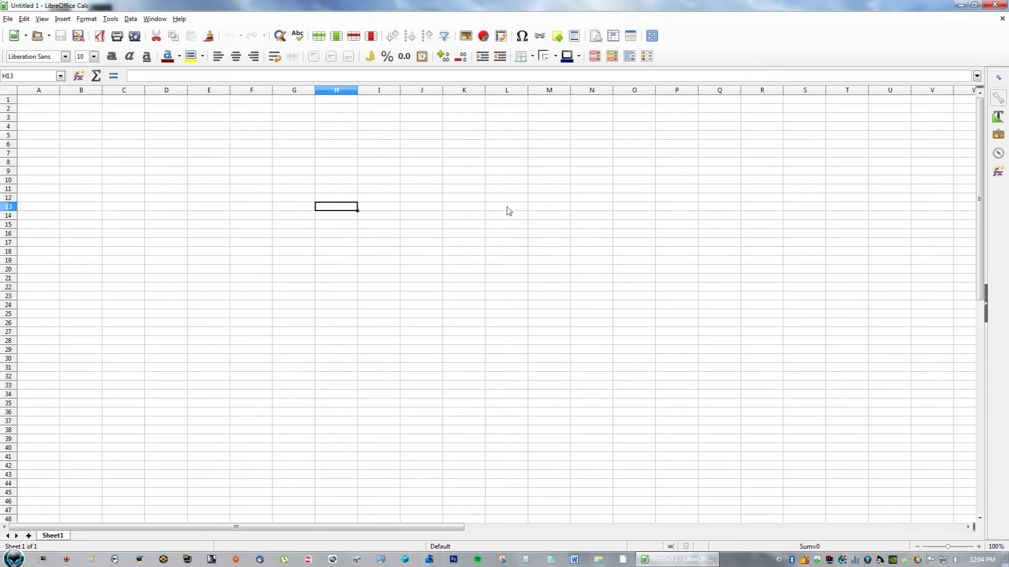
click(994, 5)
click(224, 254)
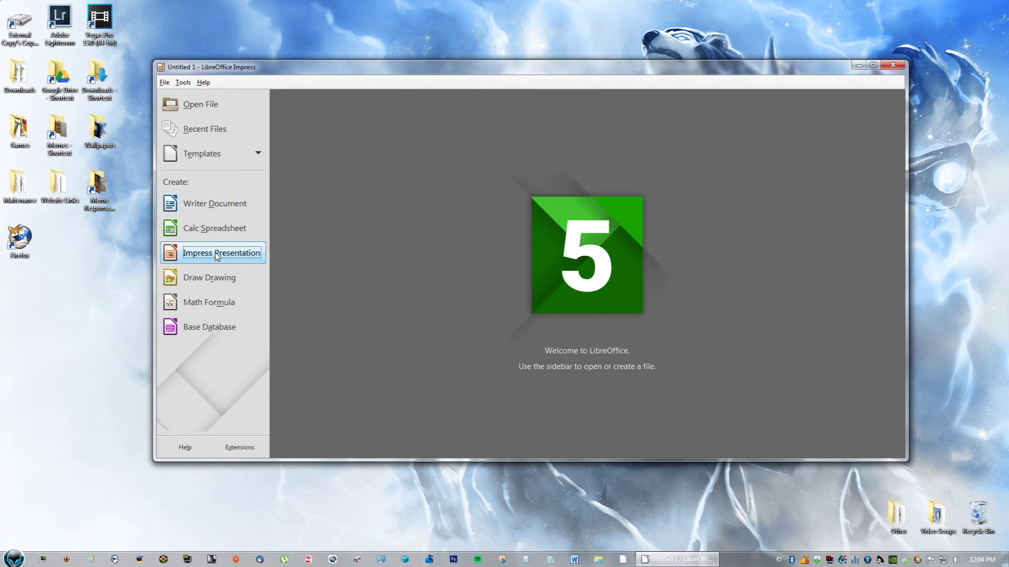
scroll(733, 197, down, 1)
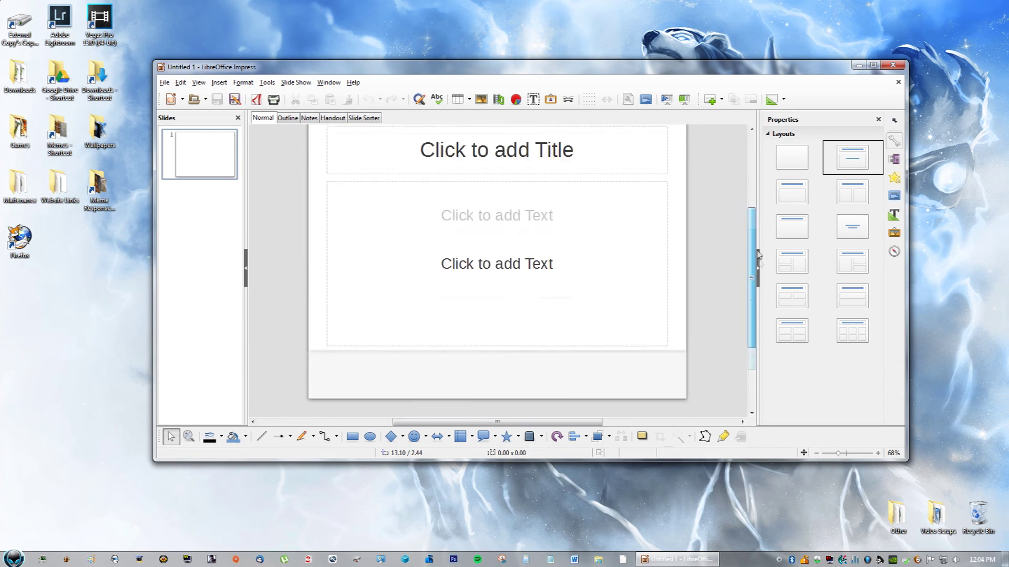
scroll(741, 165, up, 3)
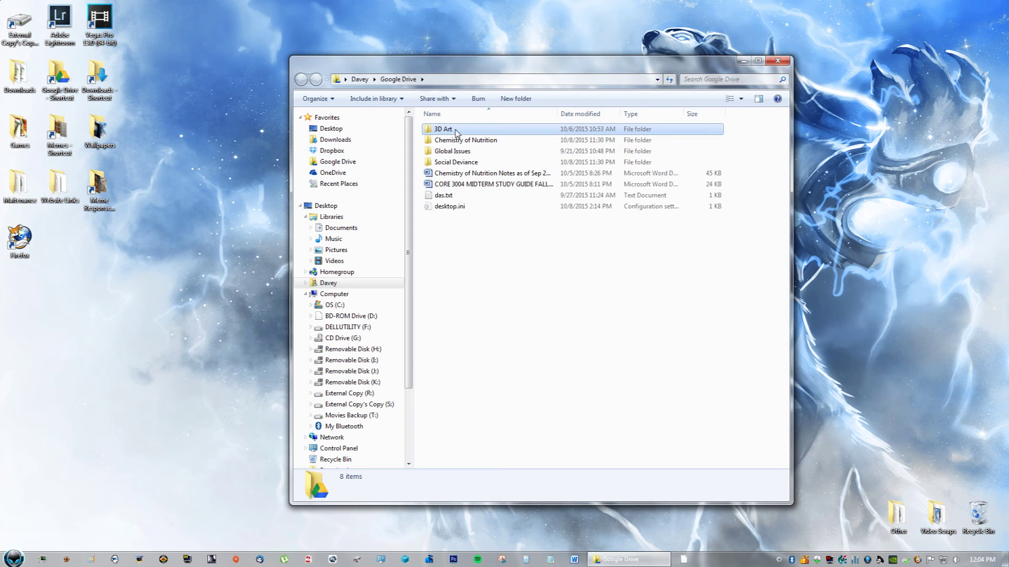
- Browse from Google Drive into the Chemistry of Nutrition > Test 1 folder
double_click(456, 130)
key(BackSpace)
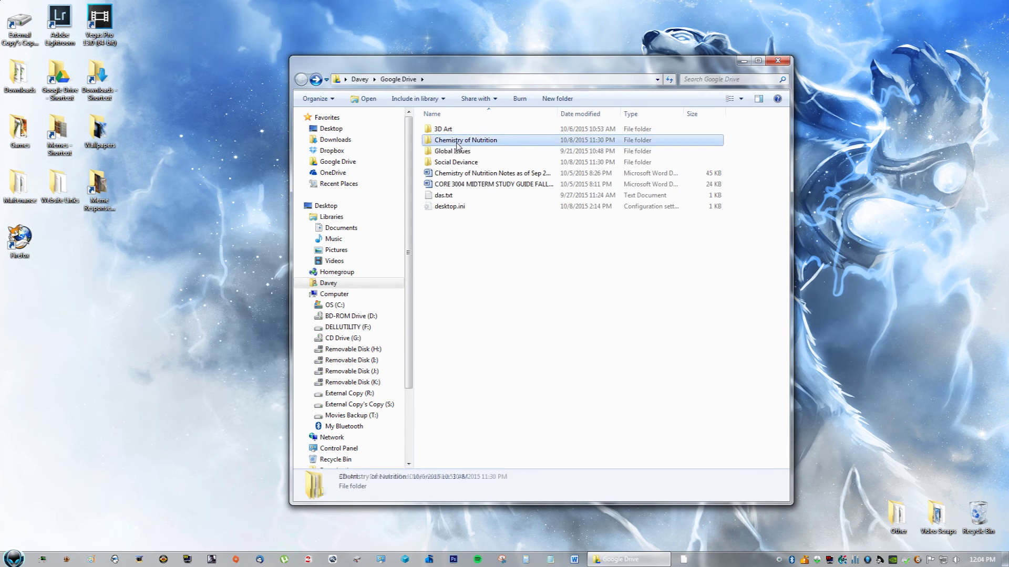
double_click(456, 139)
click(456, 133)
double_click(456, 132)
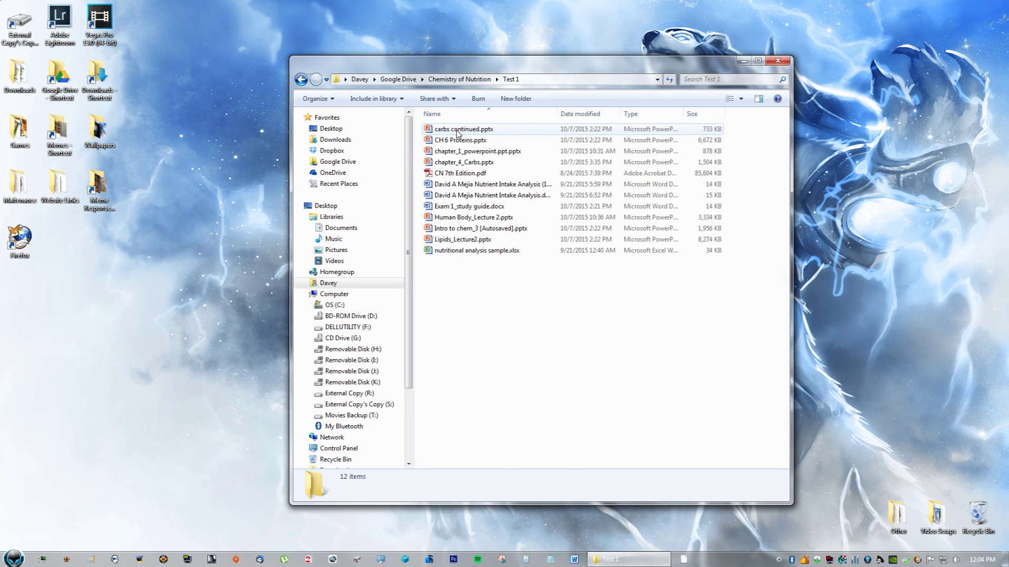
- Open carbs continued.pptx with LibreOffice Impress from its right-click menu
click(462, 130)
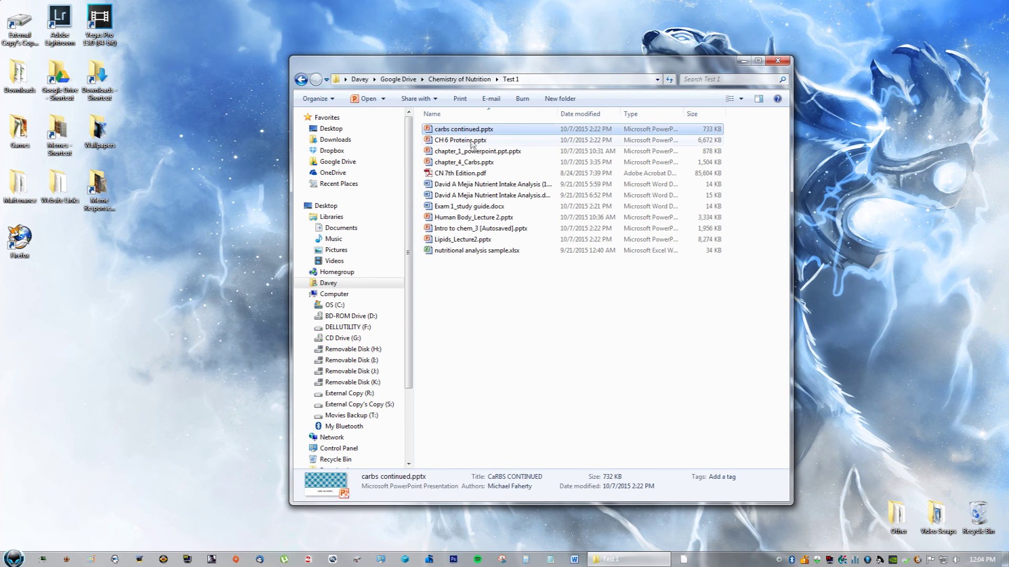
right_click(468, 133)
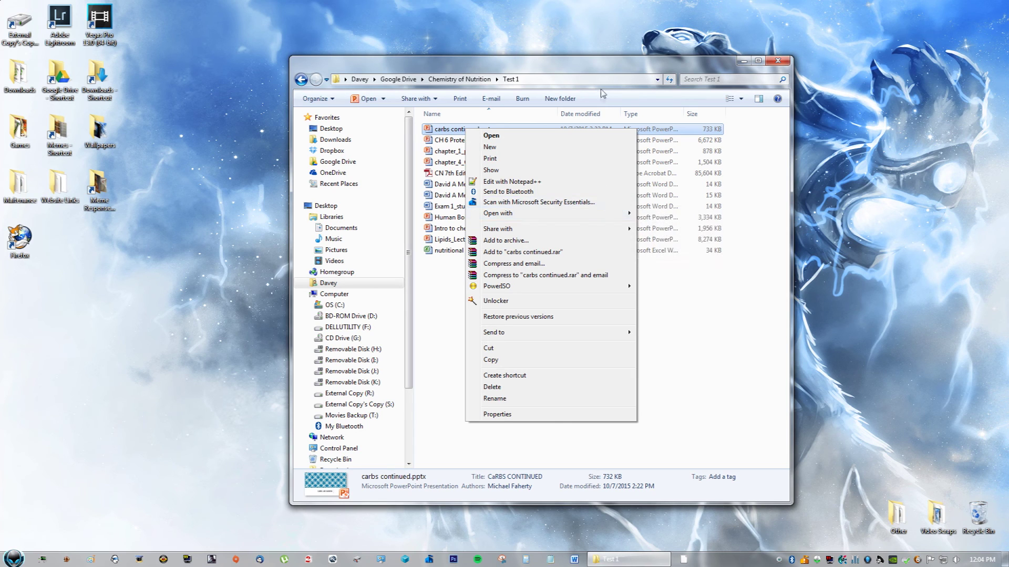
click(604, 65)
right_click(588, 135)
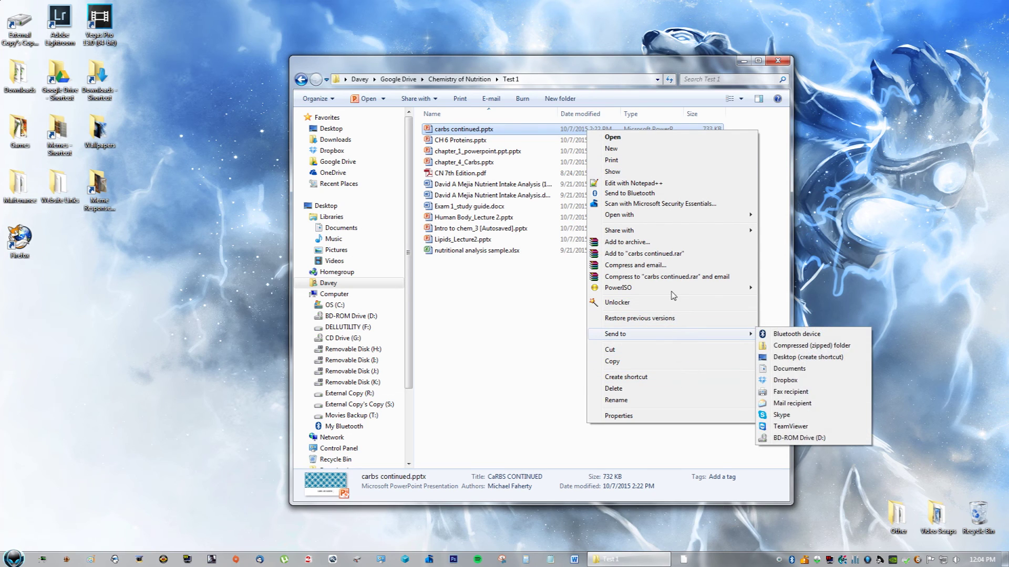
mouse_move(498, 214)
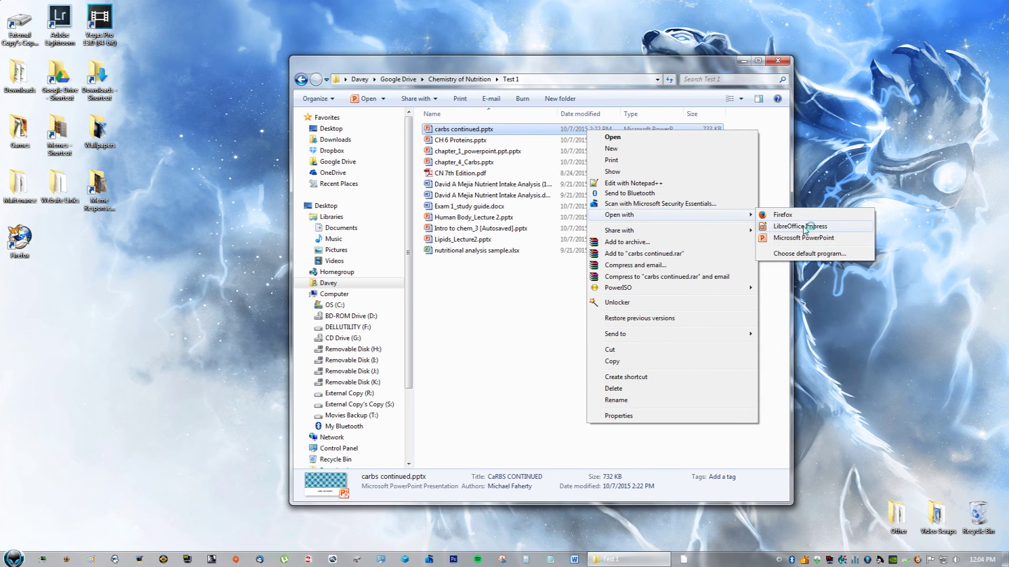
click(806, 227)
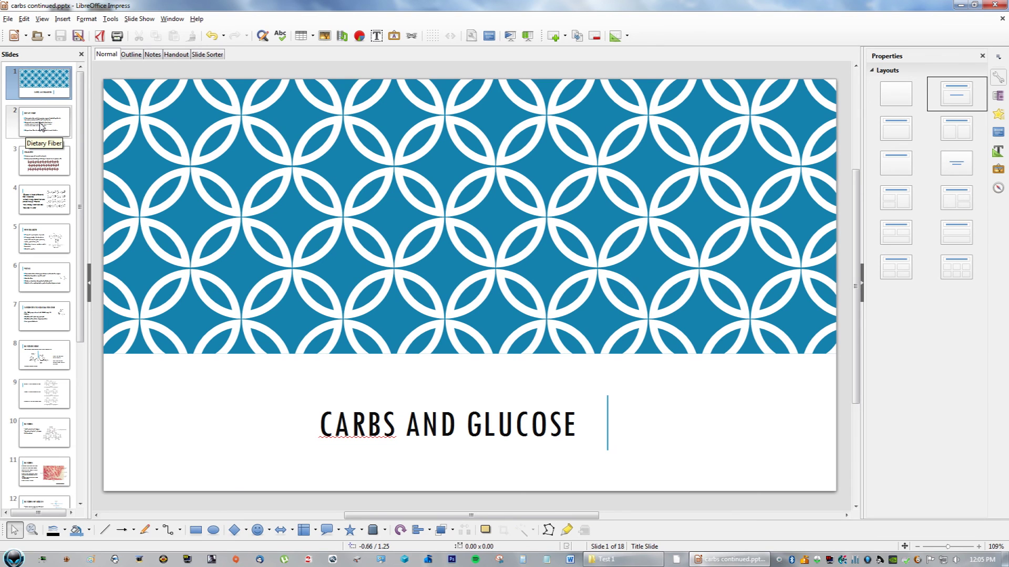
- View the Dietary Fiber, slide 4, Hemicellulose, Pectins and Carbohydrates Molecular Binding slides
click(42, 126)
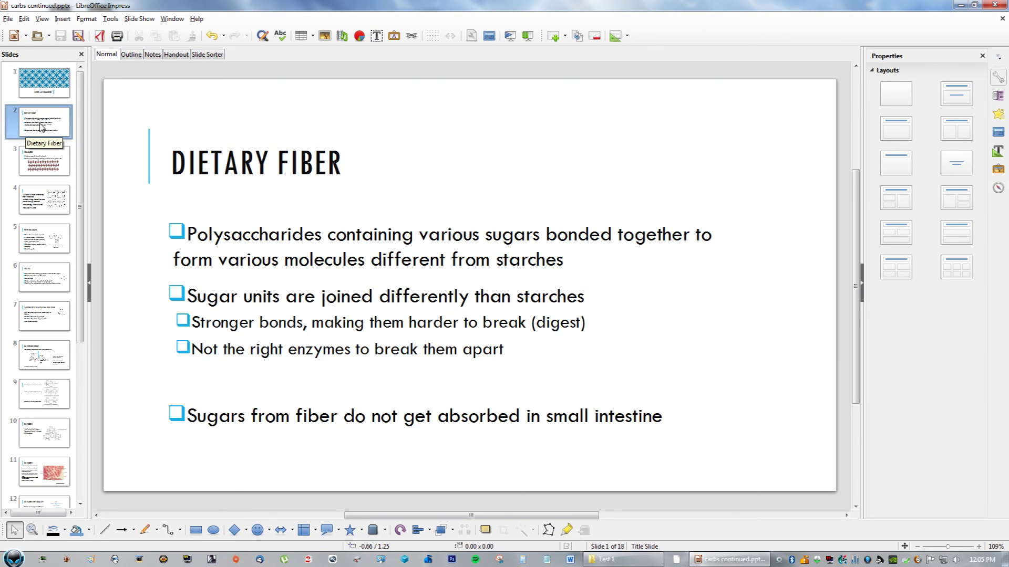
click(47, 203)
click(47, 241)
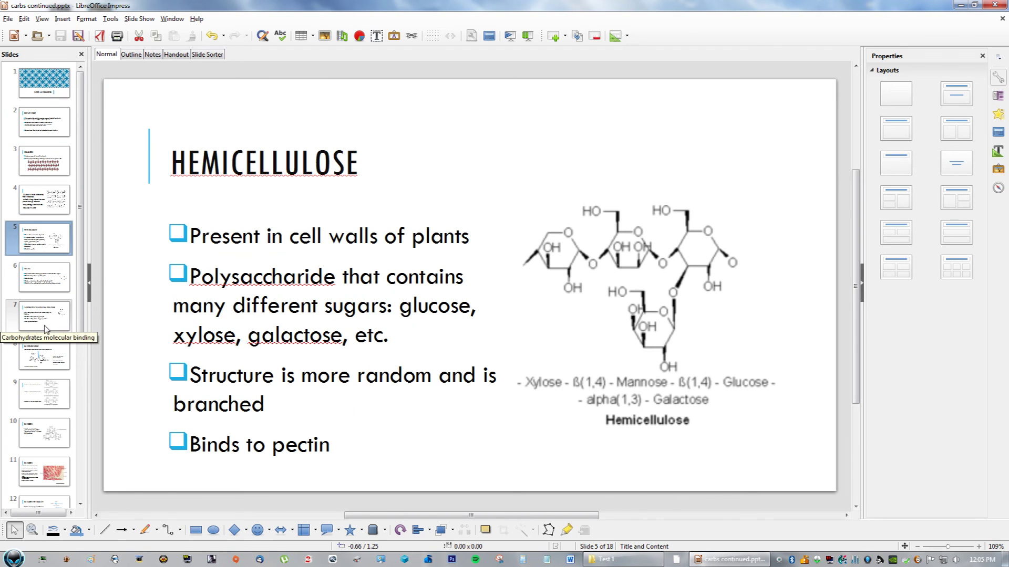
click(40, 282)
click(65, 317)
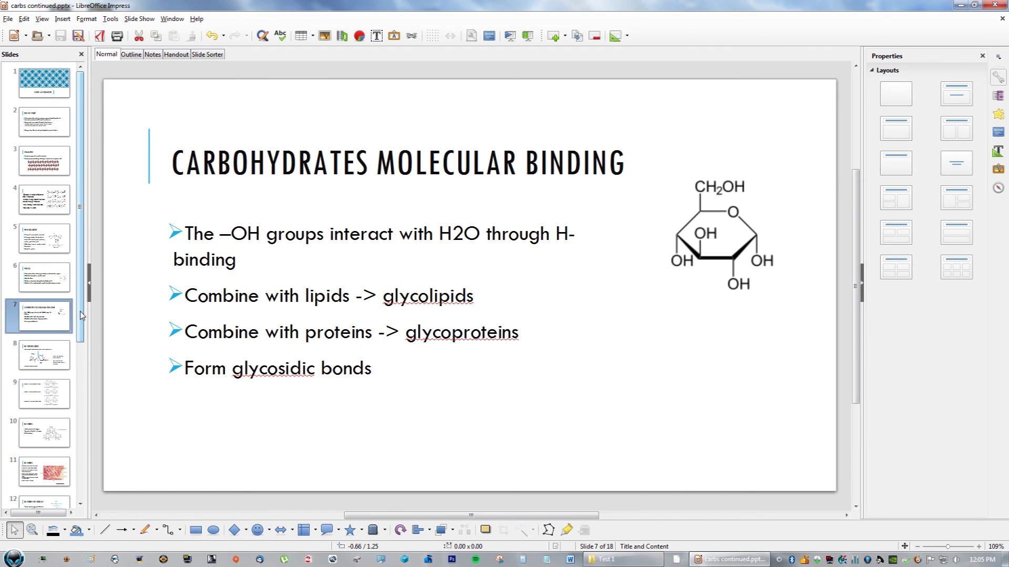
drag(82, 315, 81, 430)
- View the Glycogen Synthesis, Glycogen Regulation and Insulin slides, then close Impress
click(40, 367)
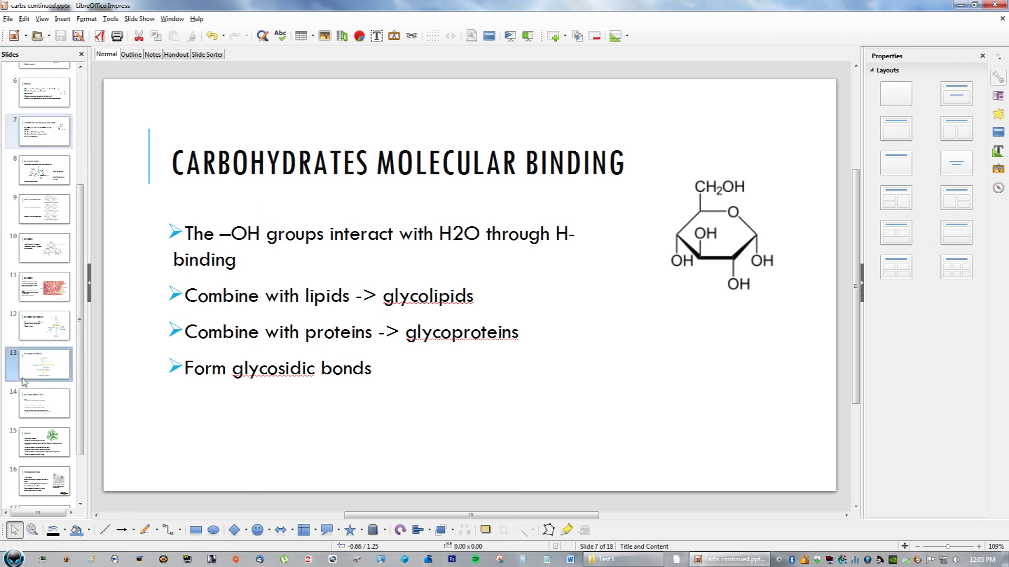
click(30, 404)
click(49, 455)
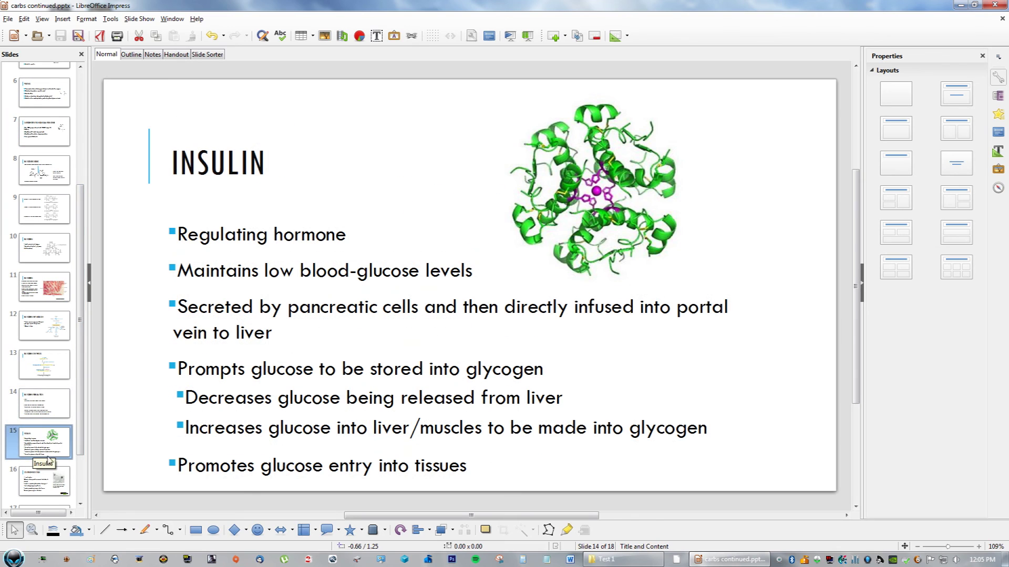
click(992, 4)
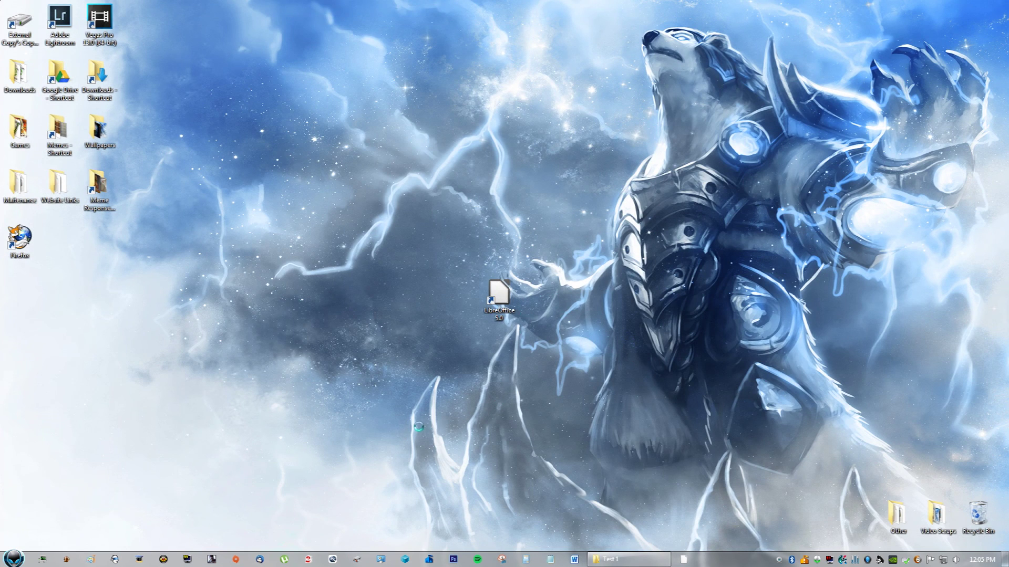